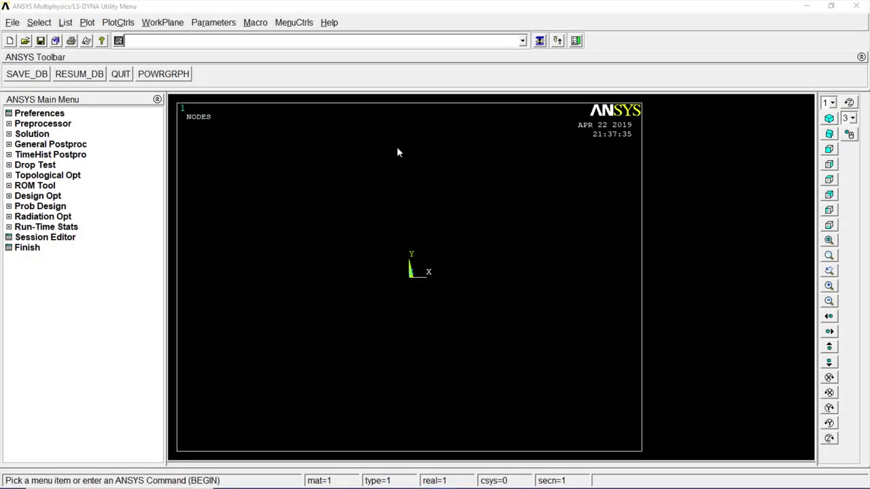
Clear the database to start new and set preferences to Thermal only
{"action": "left_click", "coordinate": [13, 23]}
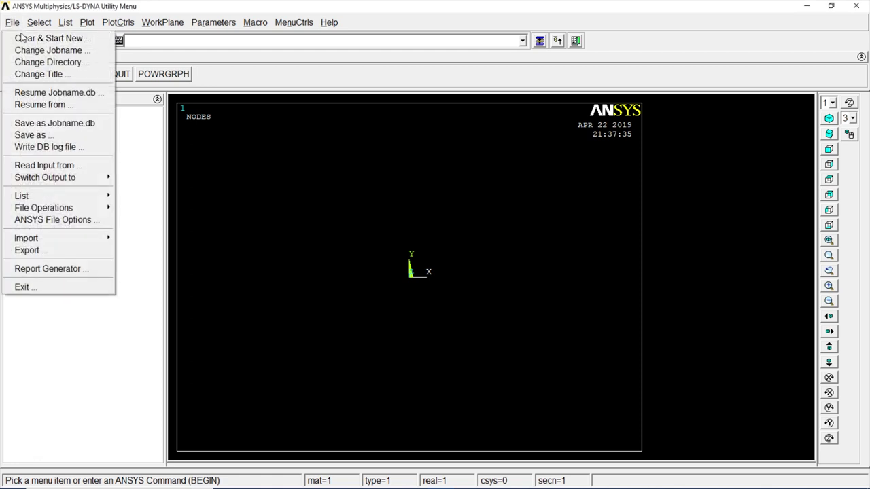
{"action": "left_click", "coordinate": [25, 38]}
{"action": "left_click", "coordinate": [504, 251]}
{"action": "left_click", "coordinate": [372, 289]}
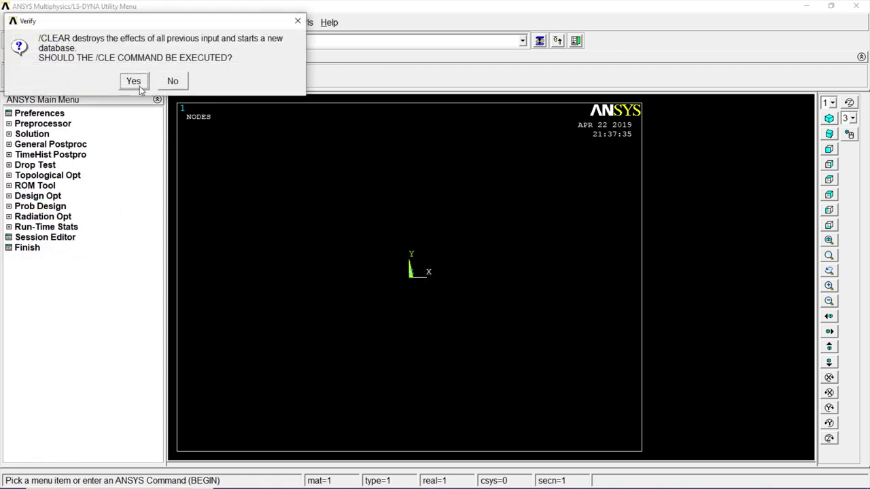
{"action": "left_click", "coordinate": [134, 81]}
{"action": "left_click", "coordinate": [59, 114]}
{"action": "left_click", "coordinate": [434, 158]}
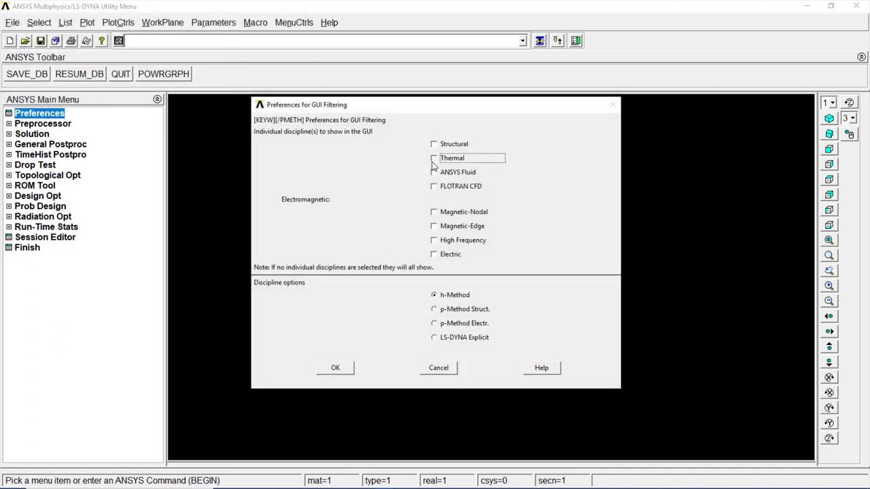
{"action": "left_click", "coordinate": [336, 368]}
Add element type 1 as the thermal solid Quad 4node 55 (PLANE55)
{"action": "left_click", "coordinate": [48, 123]}
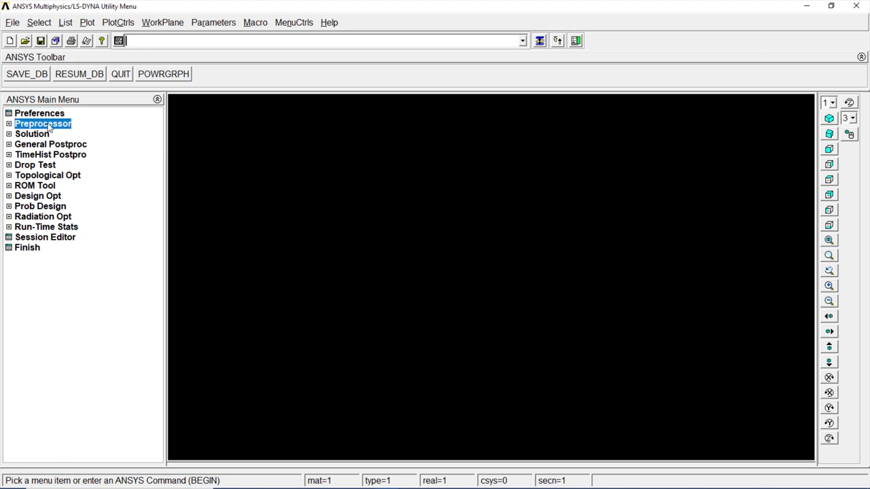
{"action": "left_click", "coordinate": [54, 133]}
{"action": "left_click", "coordinate": [70, 145]}
{"action": "left_click", "coordinate": [97, 284]}
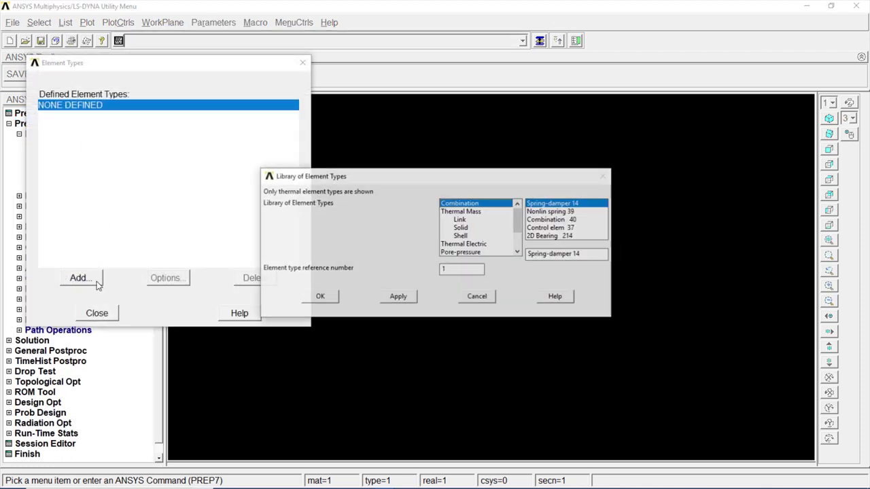
{"action": "left_click", "coordinate": [465, 228]}
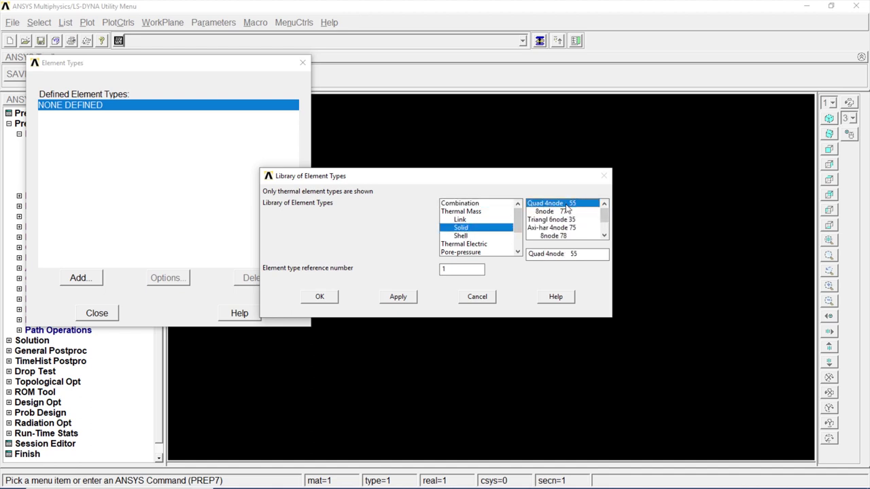
{"action": "left_click", "coordinate": [334, 298]}
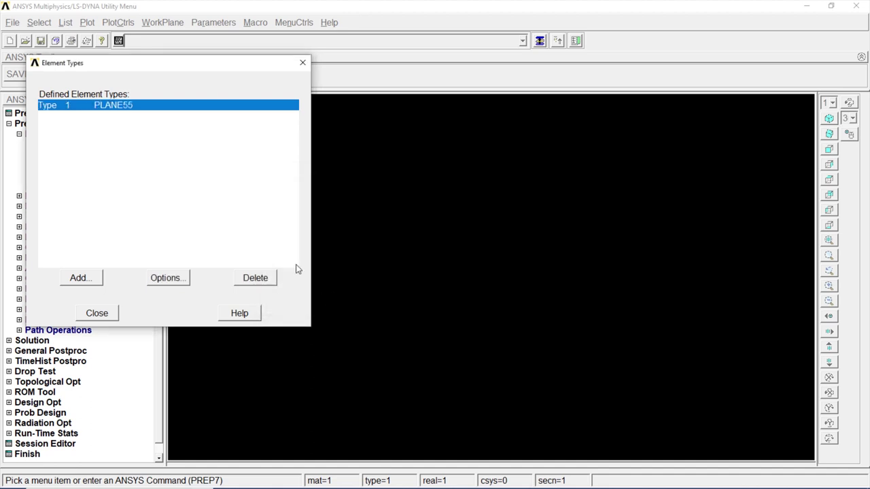
{"action": "left_click", "coordinate": [107, 313]}
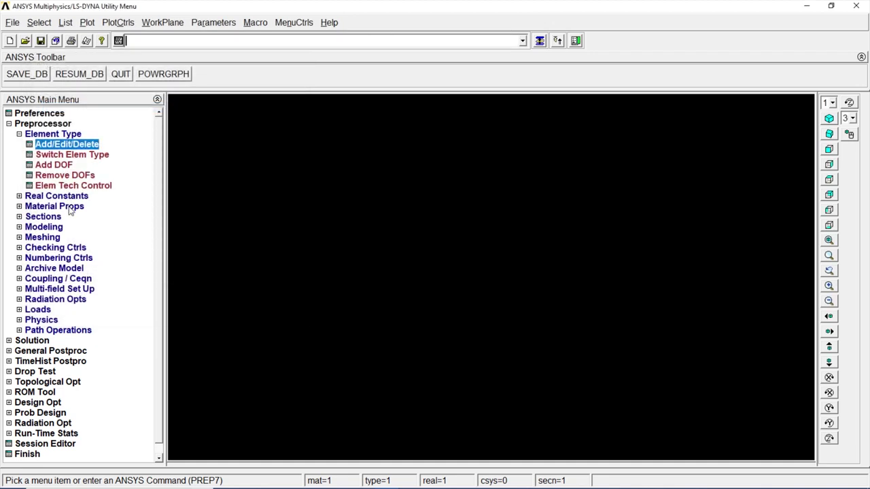
Enter isotropic thermal conductivity KXX = 180 for material model 1
{"action": "left_click", "coordinate": [69, 208]}
{"action": "left_click", "coordinate": [86, 198]}
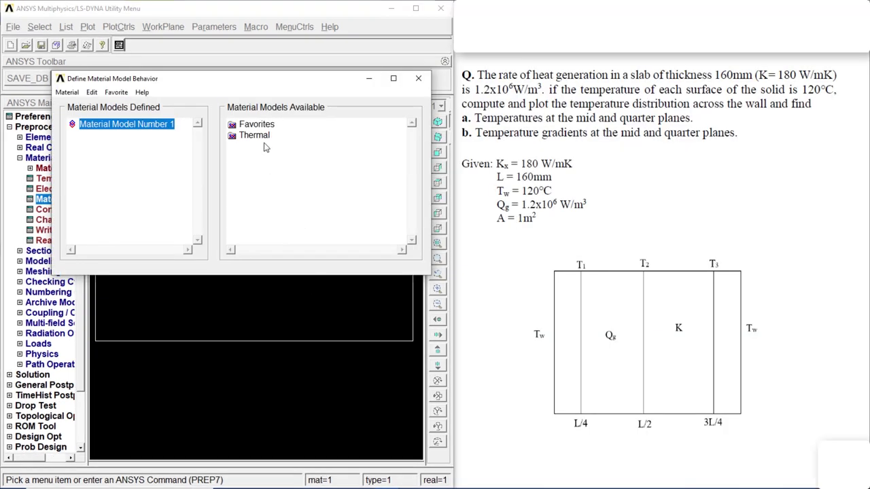
{"action": "double_click", "coordinate": [264, 138]}
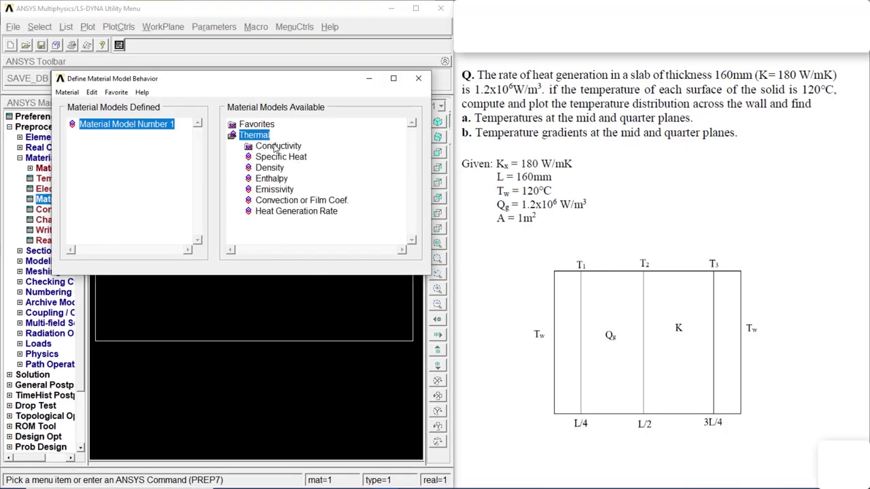
{"action": "double_click", "coordinate": [278, 146]}
{"action": "double_click", "coordinate": [280, 157]}
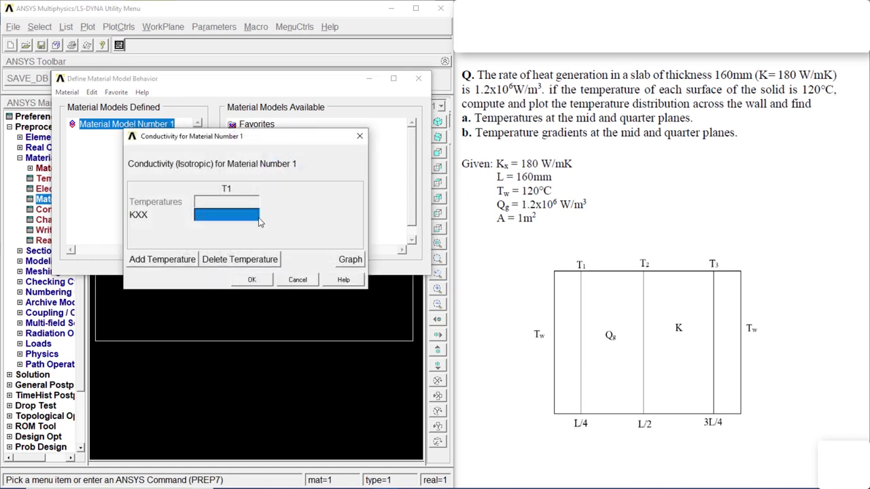
{"action": "type", "text": "180"}
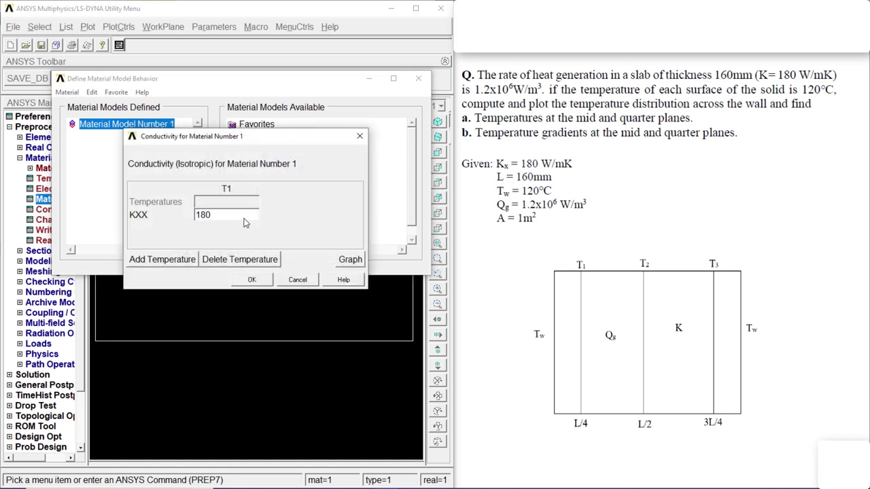
{"action": "left_click", "coordinate": [251, 280]}
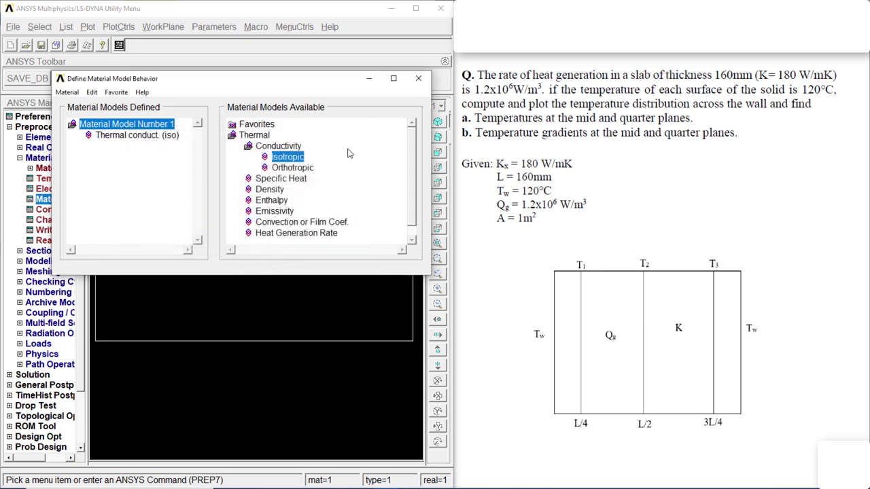
{"action": "left_click", "coordinate": [417, 79]}
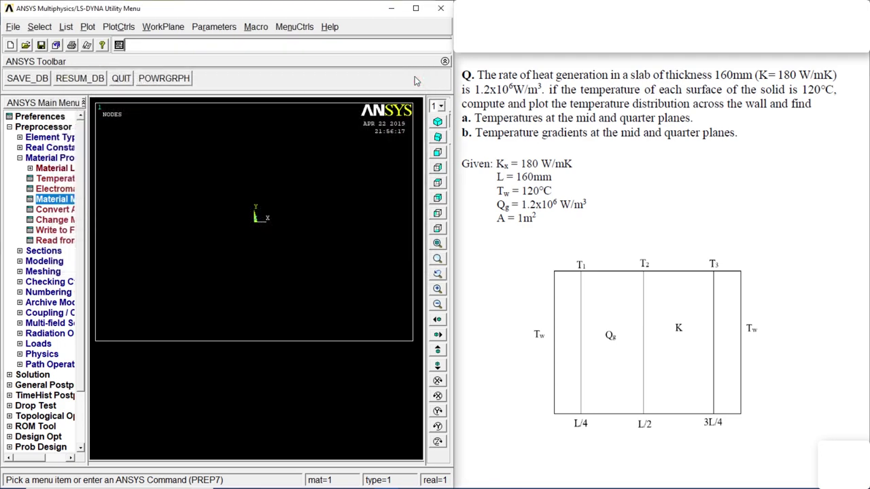
{"action": "left_click", "coordinate": [51, 158]}
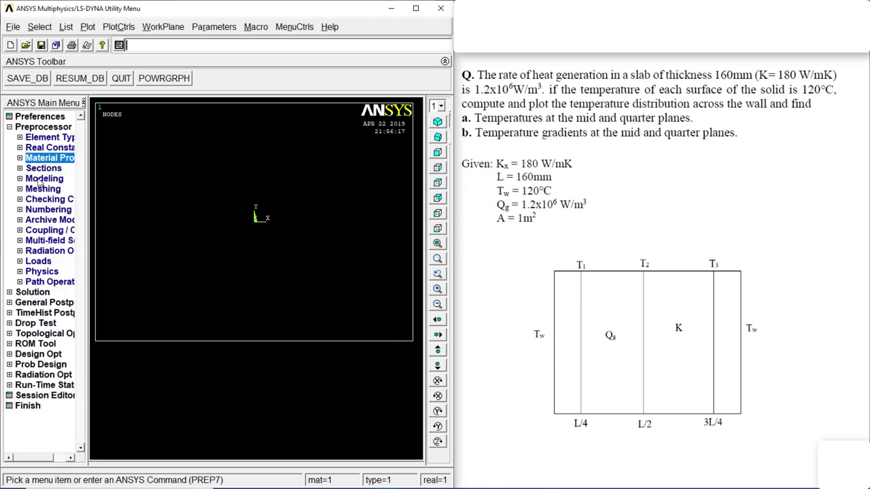
Draw a rectangle by two corners, width 0.16 and height 0.01
{"action": "left_click", "coordinate": [40, 179]}
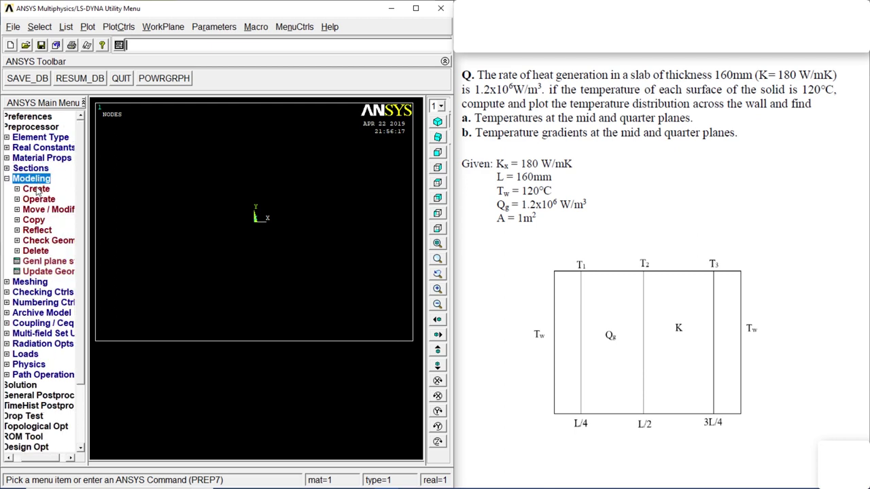
{"action": "left_click", "coordinate": [37, 190]}
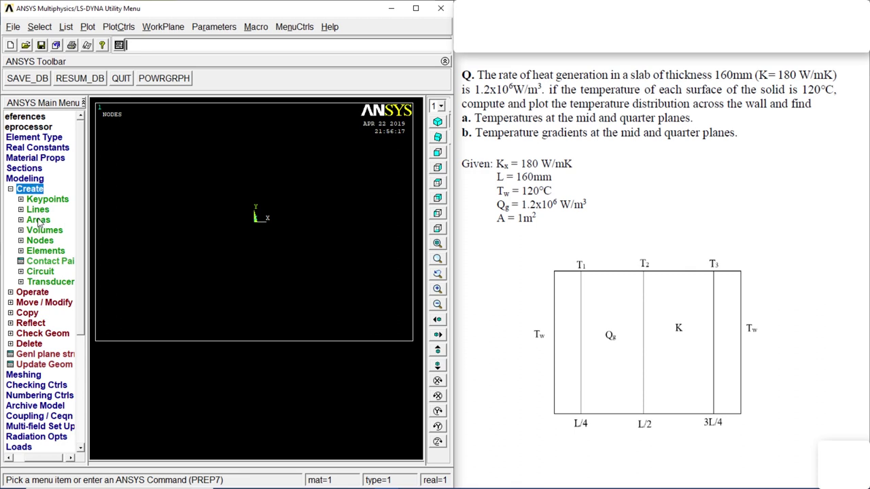
{"action": "left_click", "coordinate": [37, 220]}
{"action": "left_click", "coordinate": [48, 241]}
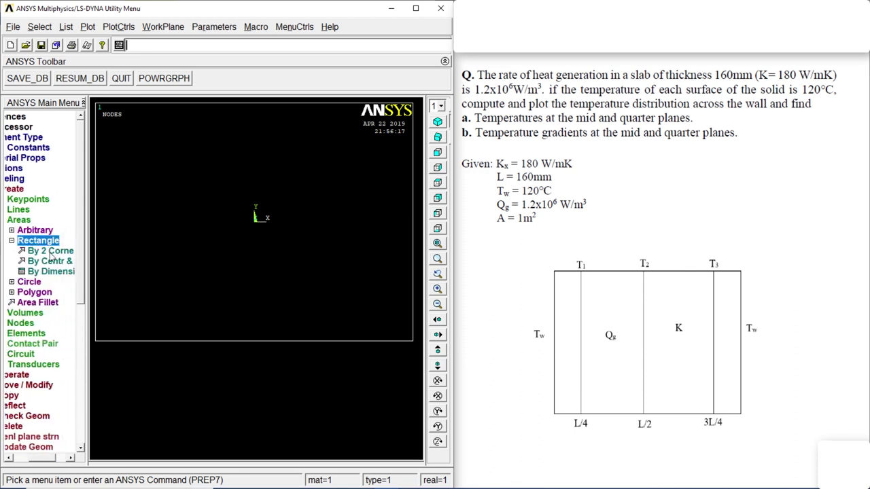
{"action": "left_click", "coordinate": [50, 251]}
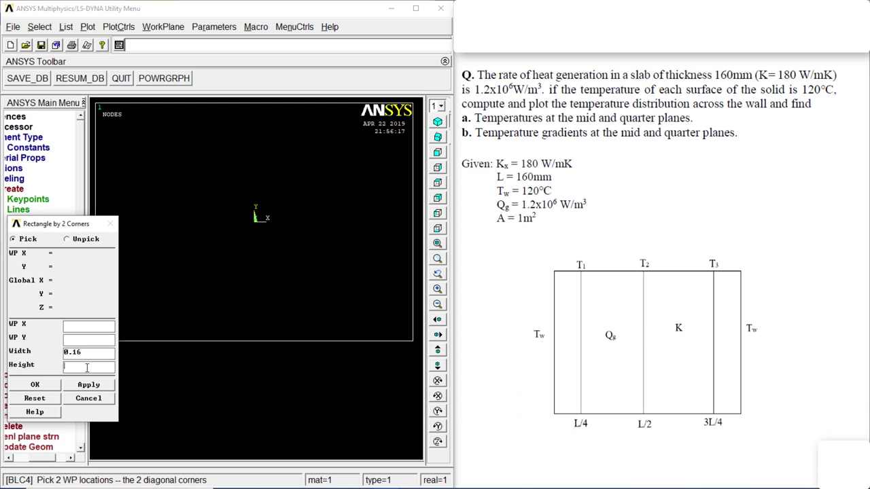
{"action": "left_click", "coordinate": [35, 385]}
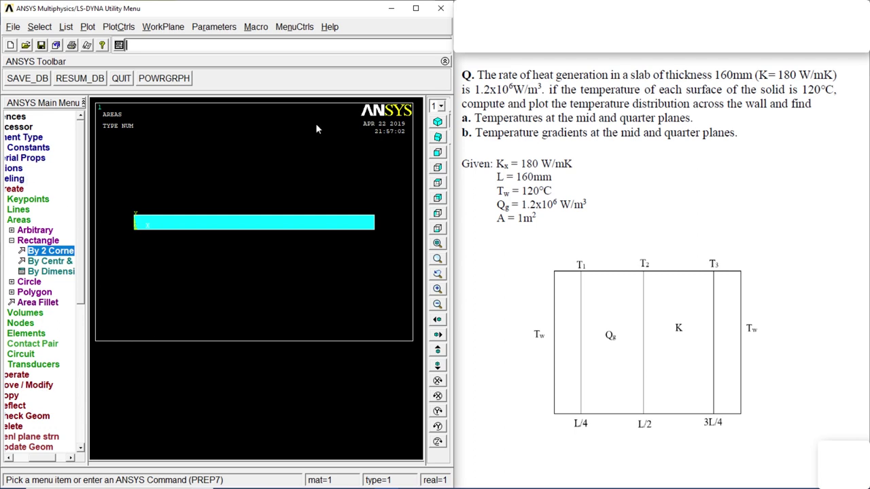
Assign 32 element divisions to the slab's top and bottom edges in MeshTool
{"action": "left_click", "coordinate": [416, 8]}
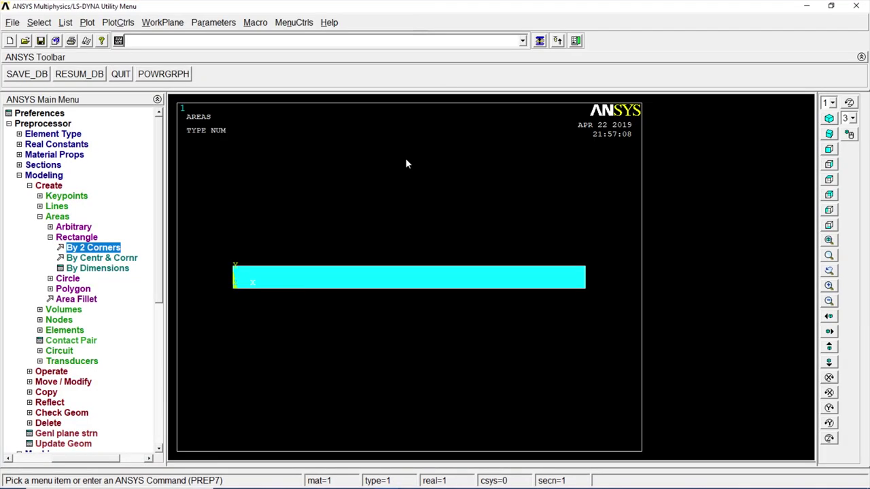
{"action": "left_click", "coordinate": [48, 178]}
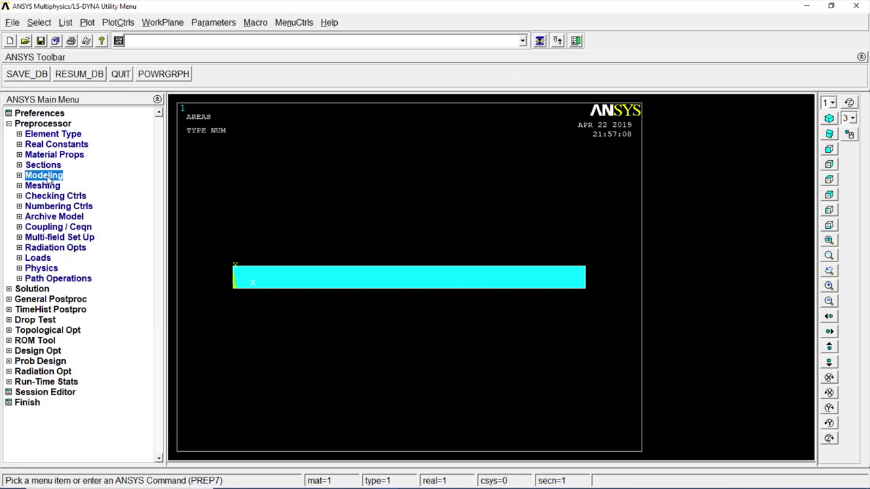
{"action": "left_click", "coordinate": [57, 186]}
{"action": "left_click", "coordinate": [68, 207]}
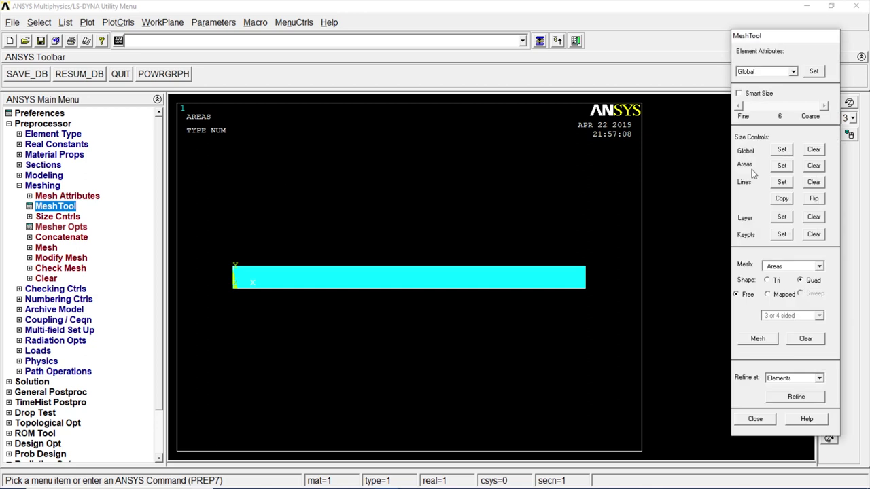
{"action": "left_click", "coordinate": [781, 182]}
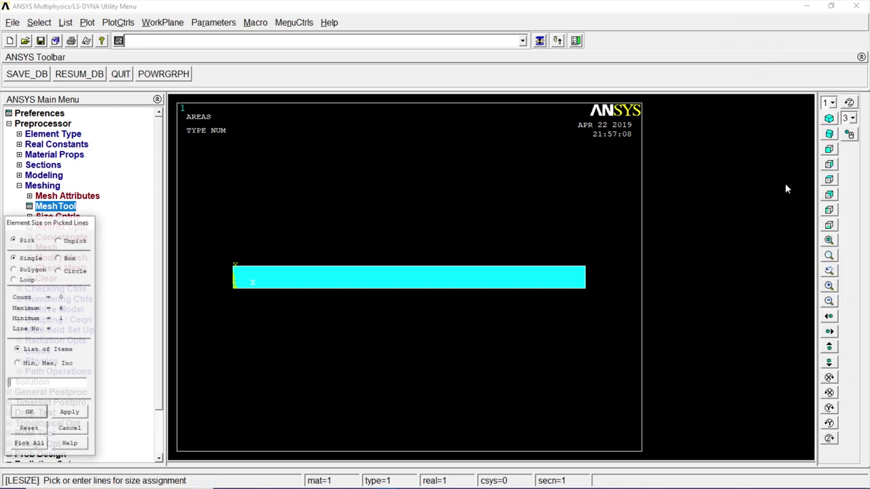
{"action": "left_click", "coordinate": [349, 303]}
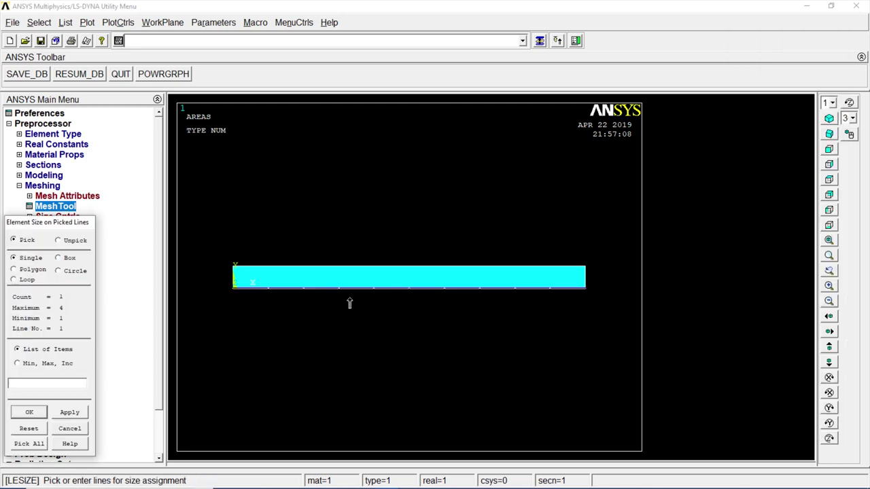
{"action": "left_click", "coordinate": [359, 245]}
{"action": "left_click", "coordinate": [29, 412]}
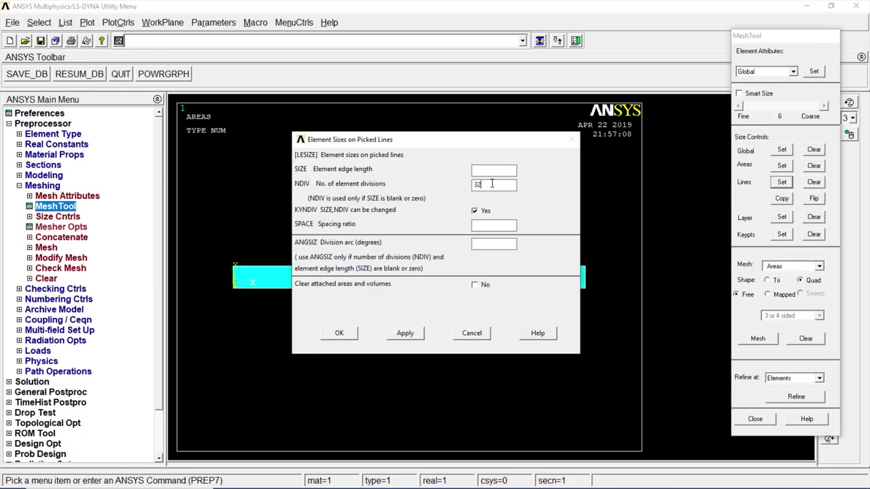
{"action": "left_click", "coordinate": [340, 333]}
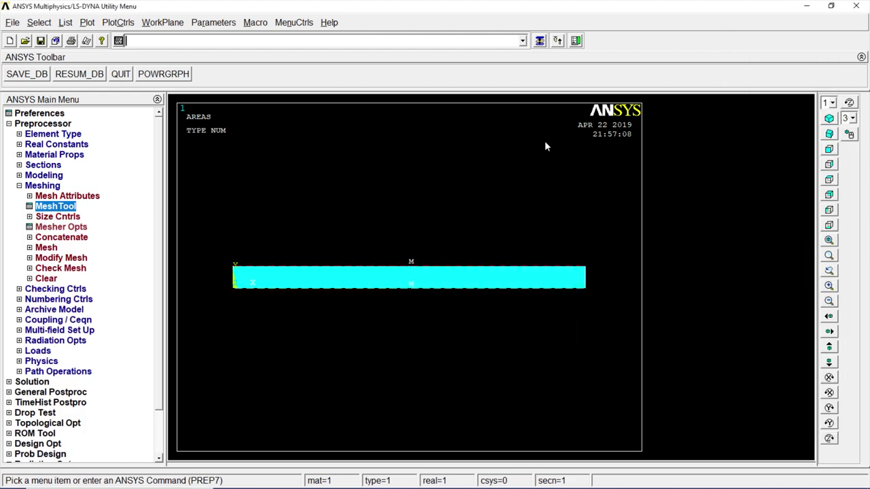
Assign 2 element divisions to the slab's end lines
{"action": "left_click", "coordinate": [58, 208]}
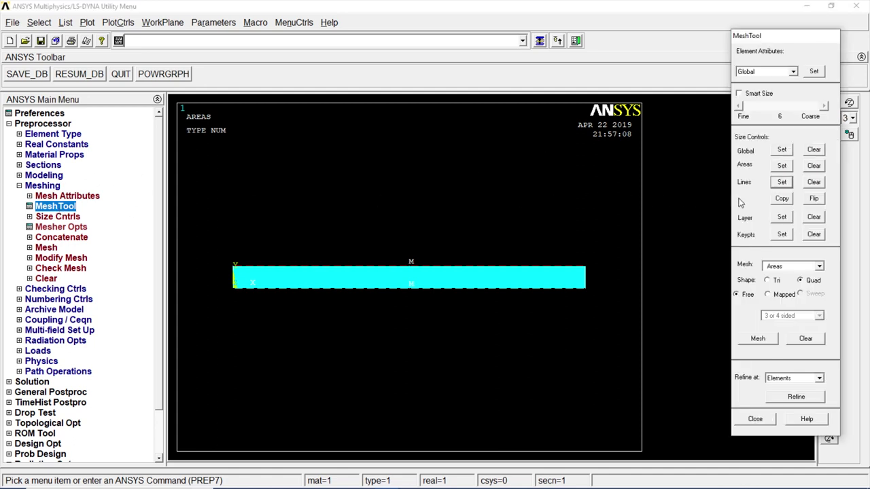
{"action": "left_click", "coordinate": [782, 183]}
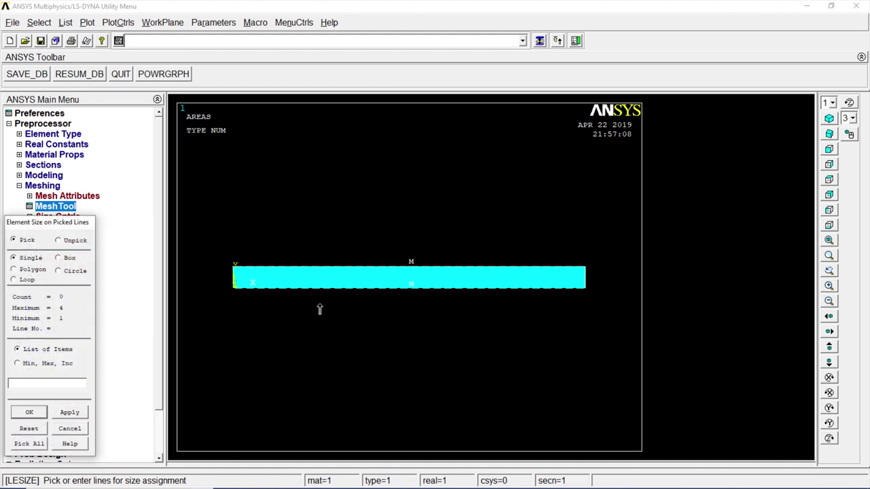
{"action": "left_click", "coordinate": [601, 279]}
{"action": "left_click", "coordinate": [30, 413]}
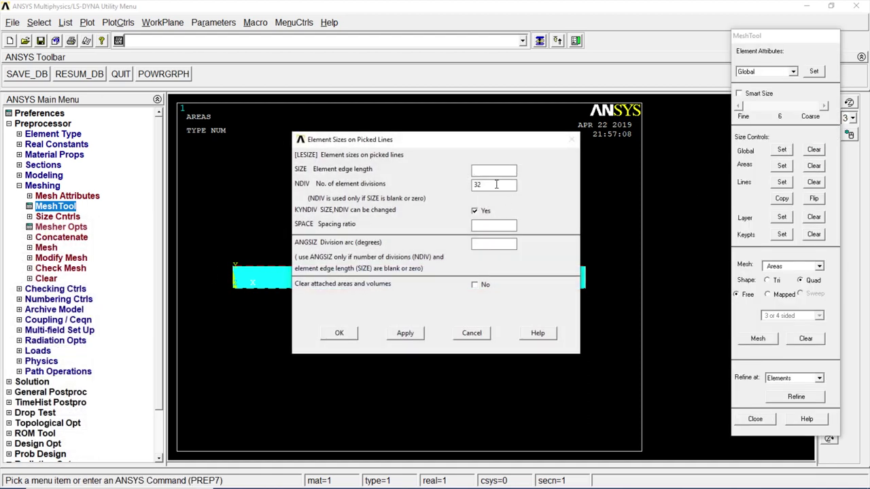
{"action": "left_click", "coordinate": [340, 333]}
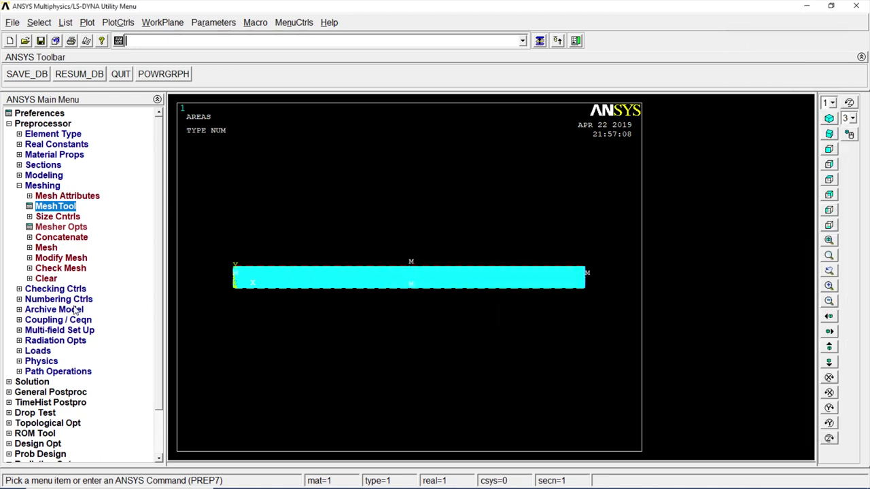
Mesh the slab area with quadrilateral elements
{"action": "left_click", "coordinate": [71, 209]}
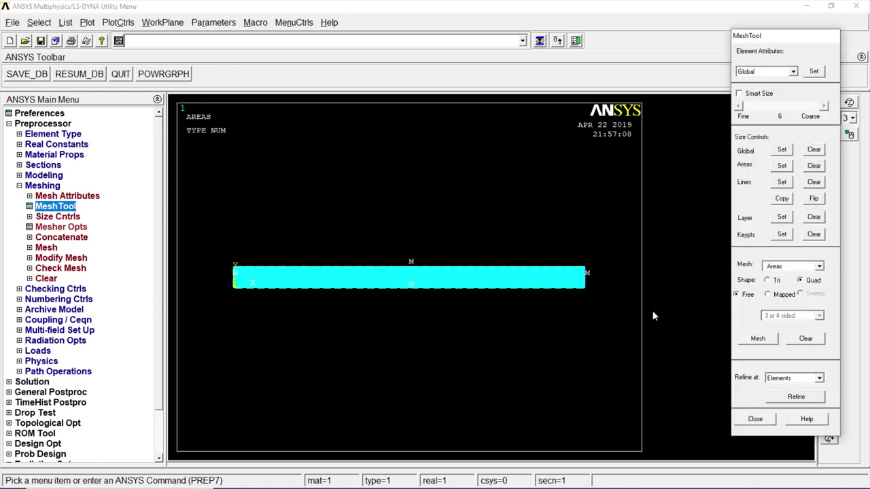
{"action": "left_click", "coordinate": [757, 338]}
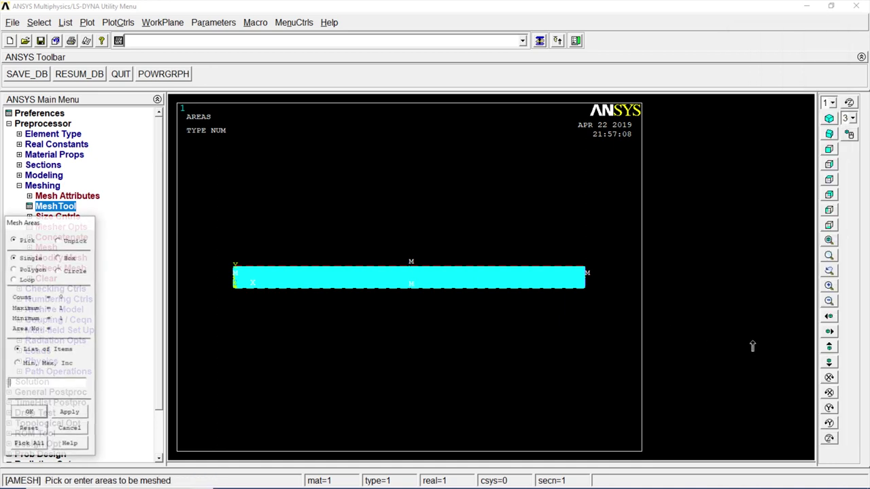
{"action": "left_click", "coordinate": [449, 282]}
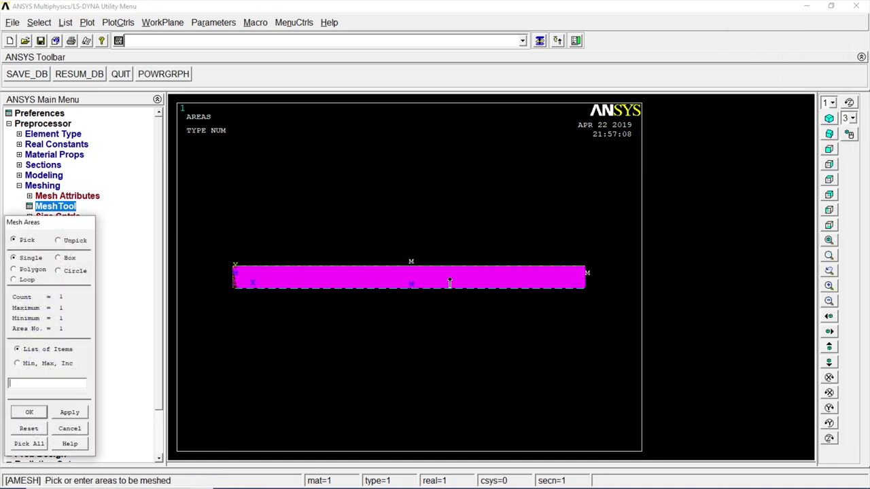
{"action": "left_click", "coordinate": [29, 413]}
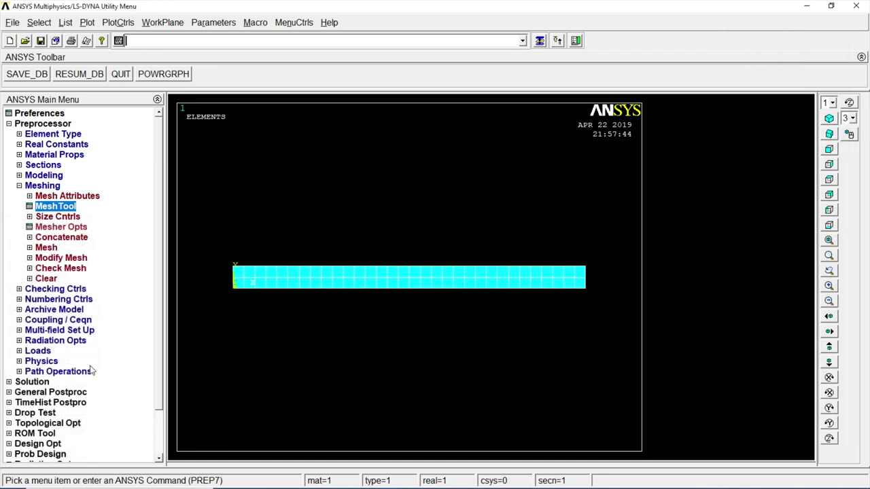
Apply a TEMP constraint of 120 on both slab end lines
{"action": "left_click", "coordinate": [59, 185]}
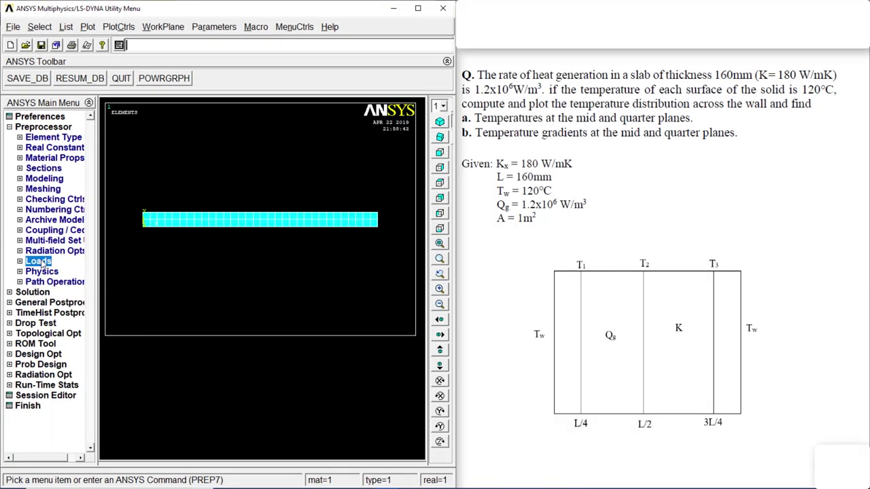
{"action": "left_click", "coordinate": [41, 263]}
{"action": "left_click", "coordinate": [41, 292]}
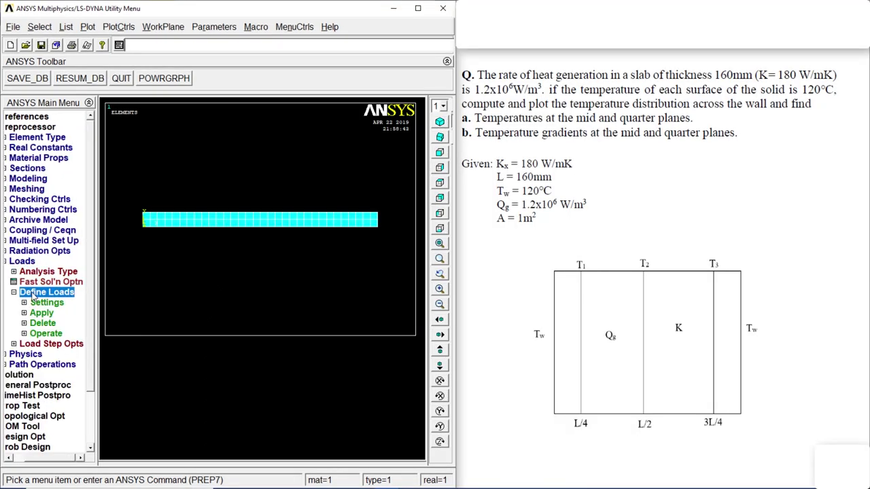
{"action": "left_click", "coordinate": [41, 314]}
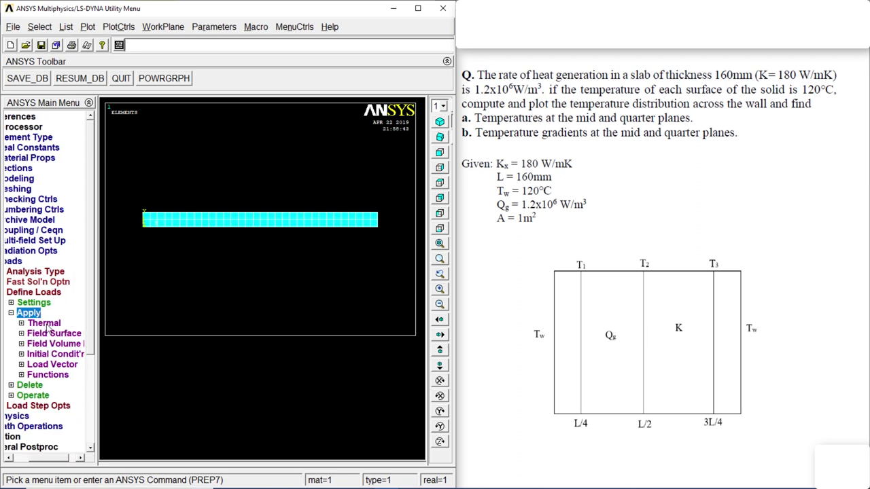
{"action": "left_click", "coordinate": [45, 323]}
{"action": "left_click", "coordinate": [51, 333]}
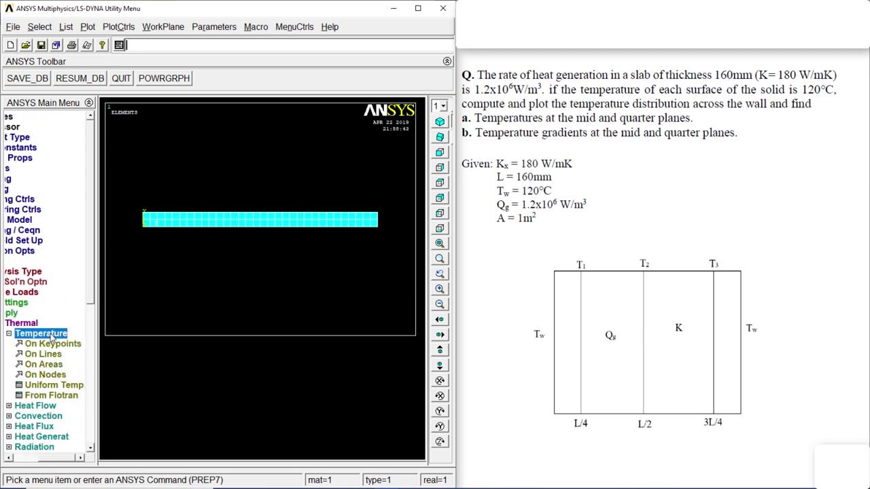
{"action": "left_click", "coordinate": [51, 354]}
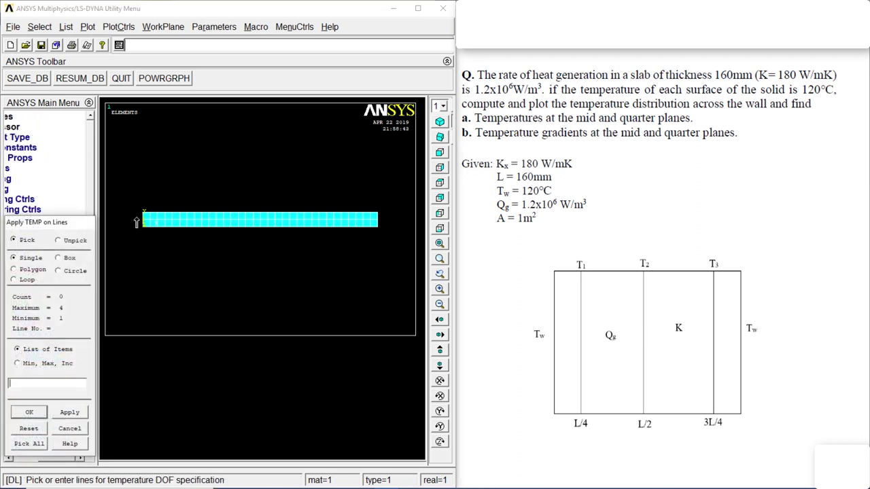
{"action": "left_click", "coordinate": [381, 220]}
{"action": "left_click", "coordinate": [32, 412]}
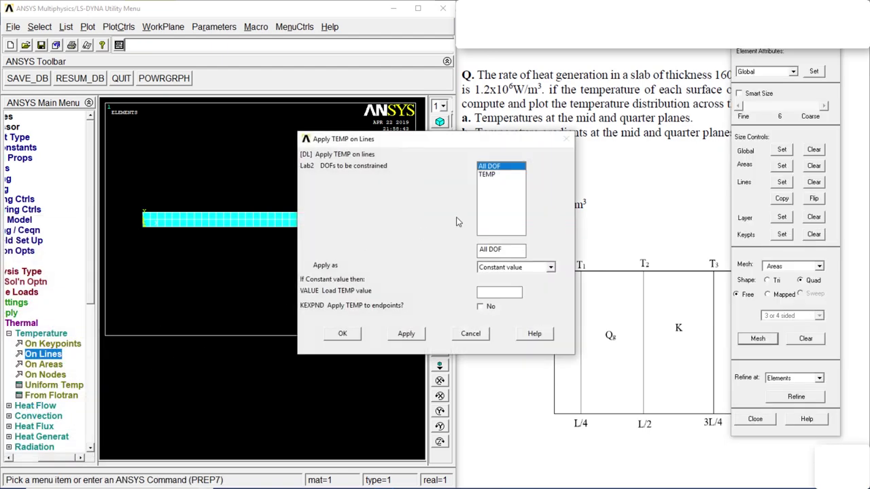
{"action": "left_click", "coordinate": [493, 175]}
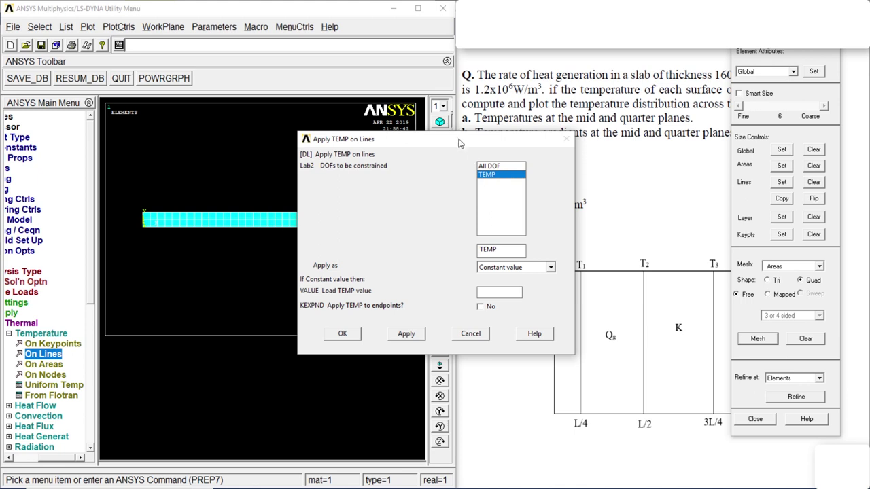
{"action": "left_click_drag", "start_coordinate": [457, 143], "coordinate": [282, 115]}
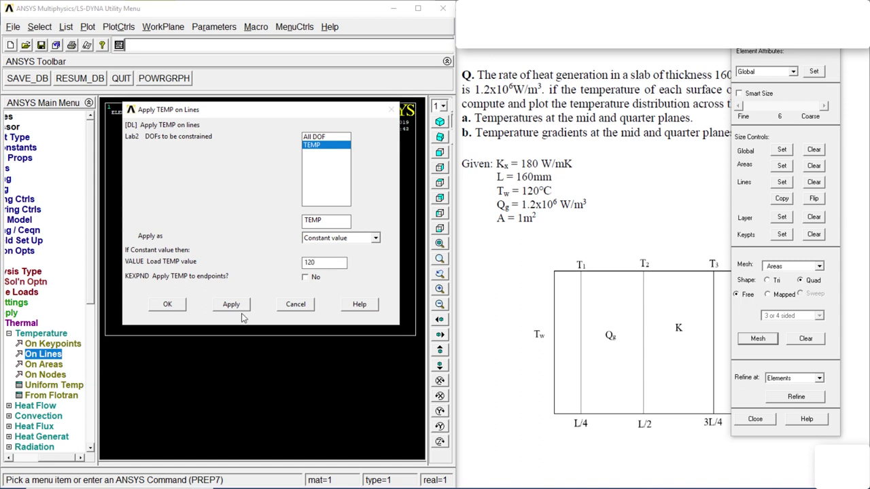
{"action": "left_click", "coordinate": [167, 304]}
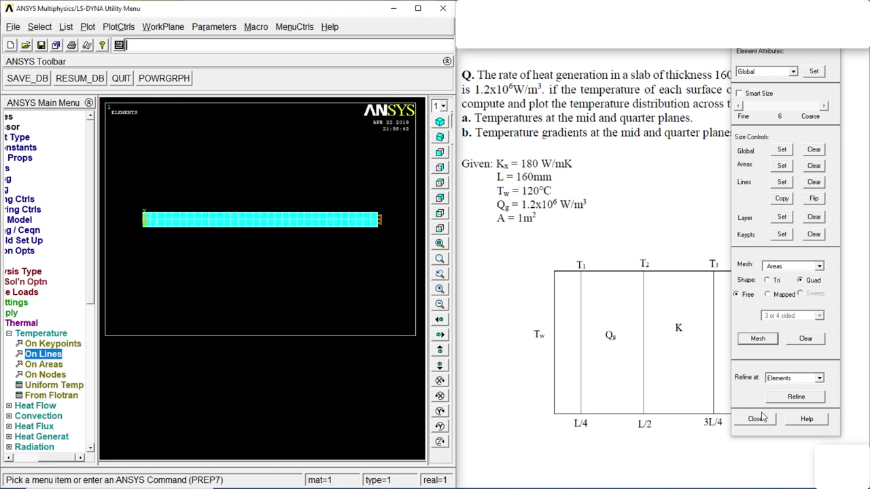
{"action": "left_click", "coordinate": [755, 418]}
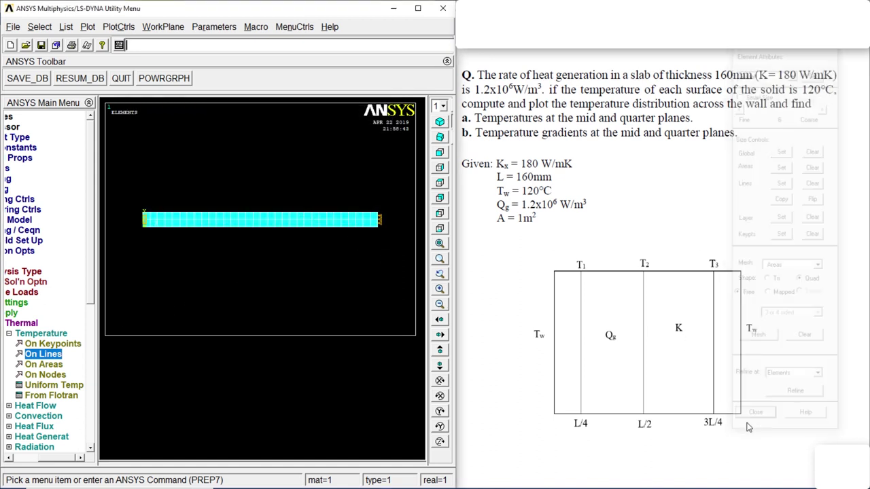
Apply heat generation HGEN = 1.2e6 on the slab area
{"action": "left_click", "coordinate": [30, 334]}
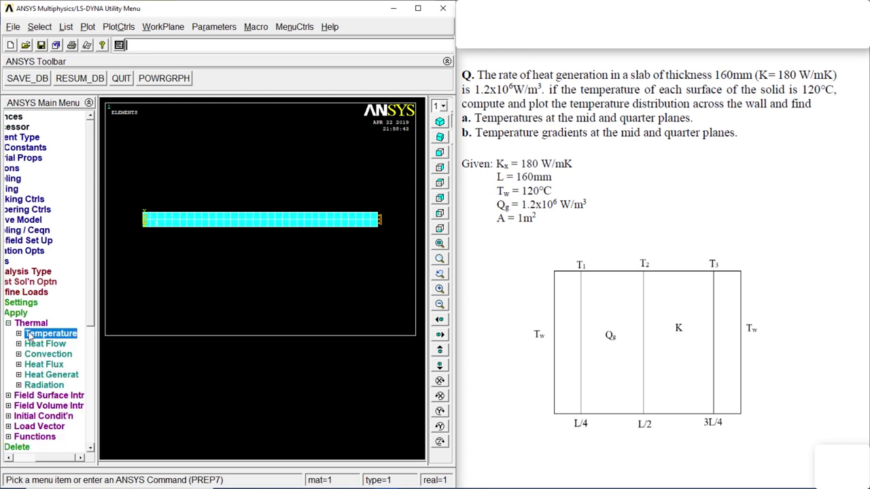
{"action": "left_click", "coordinate": [26, 375]}
{"action": "left_click", "coordinate": [36, 395]}
{"action": "left_click", "coordinate": [267, 222]}
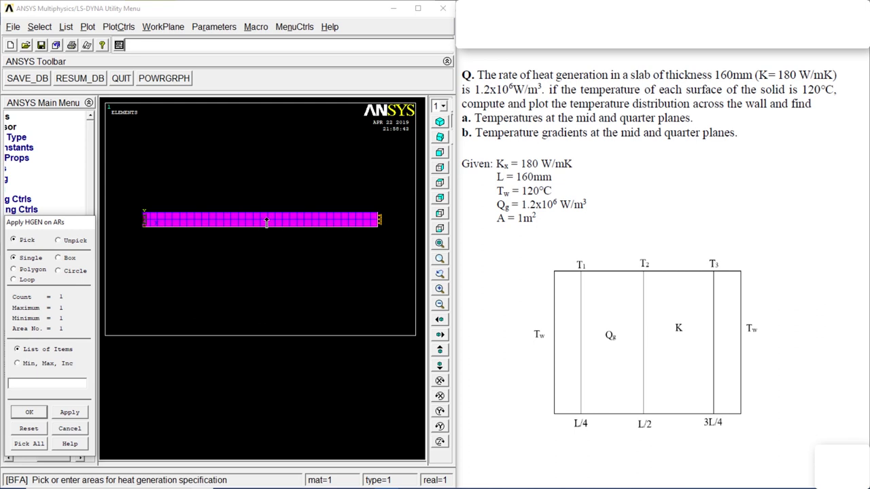
{"action": "left_click", "coordinate": [42, 412]}
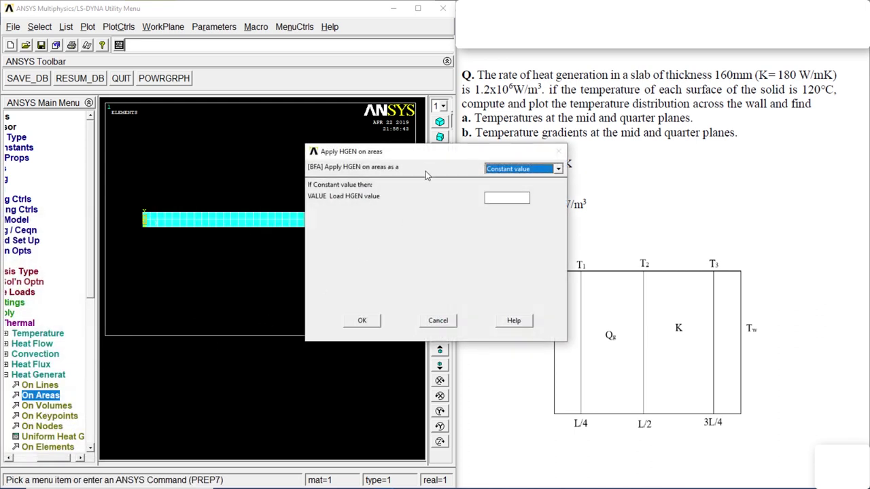
{"action": "left_click_drag", "start_coordinate": [430, 157], "coordinate": [284, 260]}
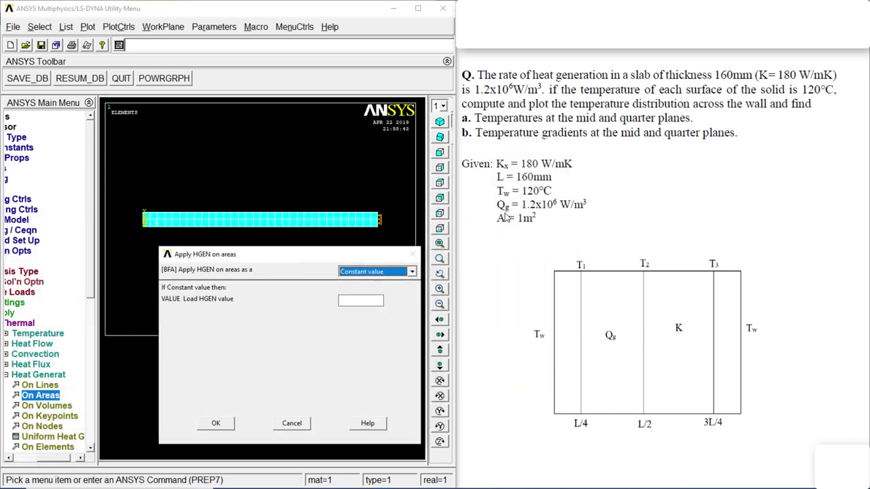
{"action": "left_click", "coordinate": [350, 302]}
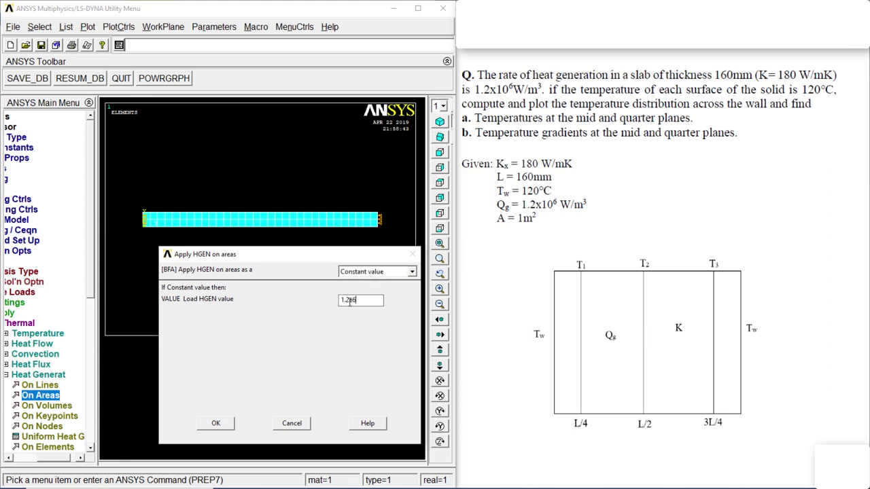
{"action": "left_click", "coordinate": [216, 423]}
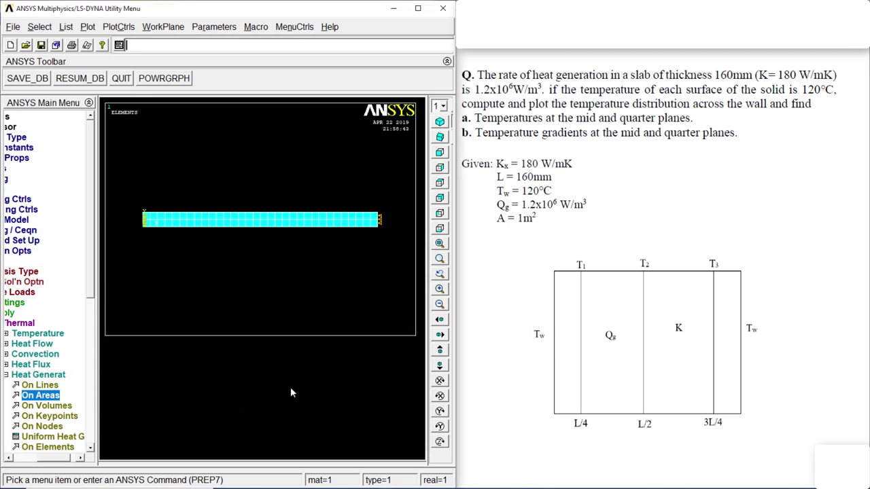
Solve the current load step, then dismiss the 'Solution is done!' note and status window
{"action": "left_click", "coordinate": [417, 8]}
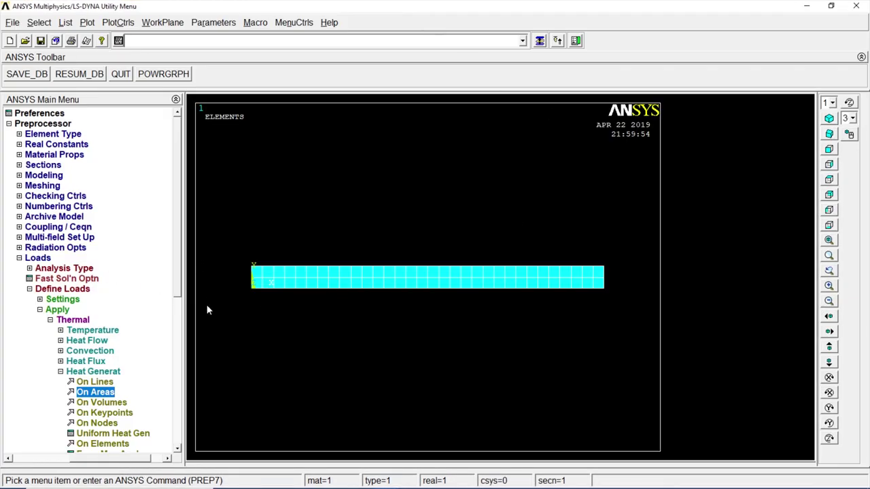
{"action": "left_click", "coordinate": [20, 257]}
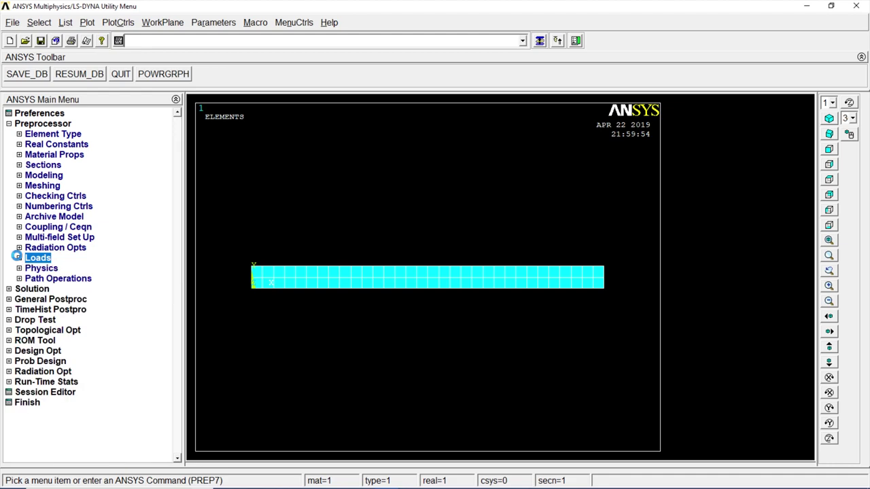
{"action": "left_click", "coordinate": [9, 290]}
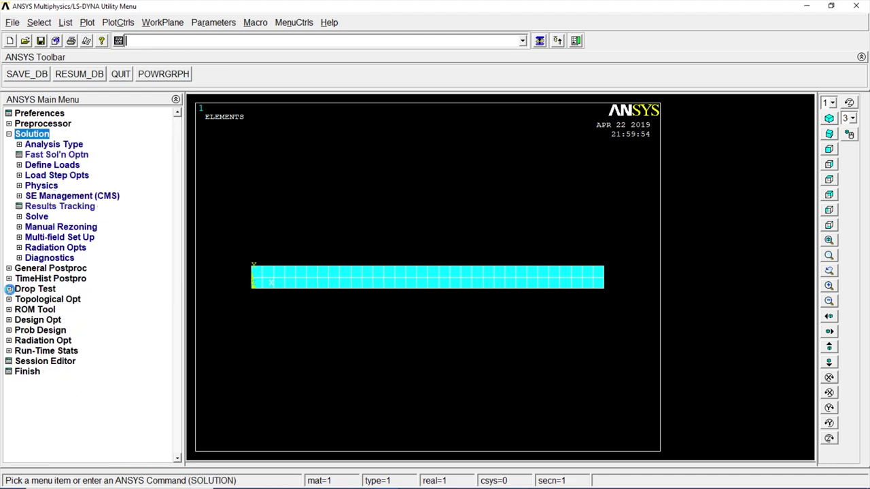
{"action": "left_click", "coordinate": [37, 217]}
{"action": "left_click", "coordinate": [54, 229]}
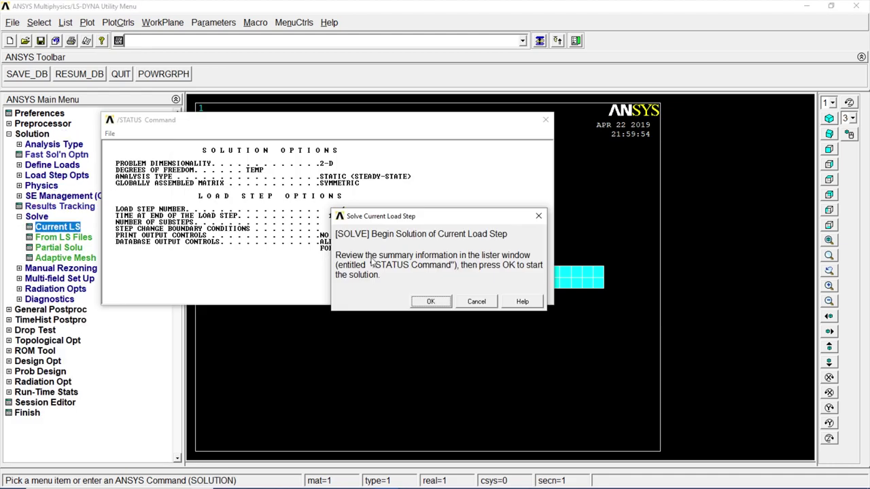
{"action": "left_click", "coordinate": [431, 302]}
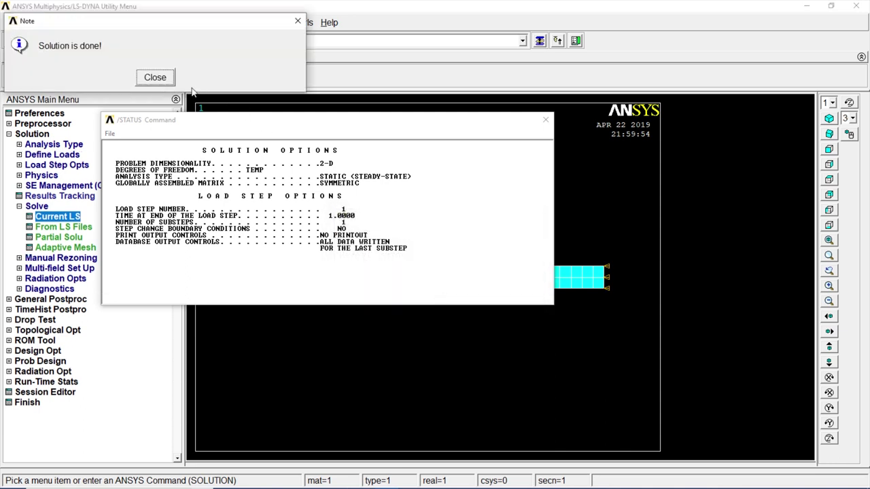
{"action": "left_click", "coordinate": [168, 78]}
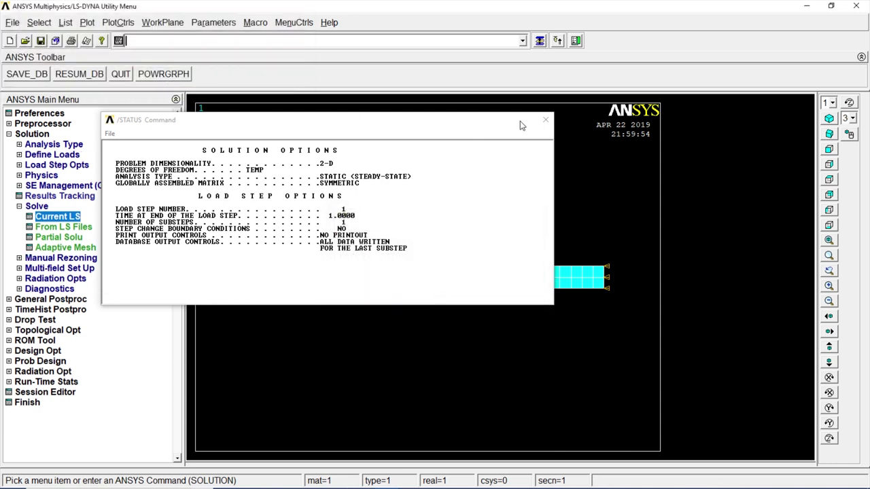
{"action": "left_click", "coordinate": [545, 120]}
{"action": "left_click", "coordinate": [24, 136]}
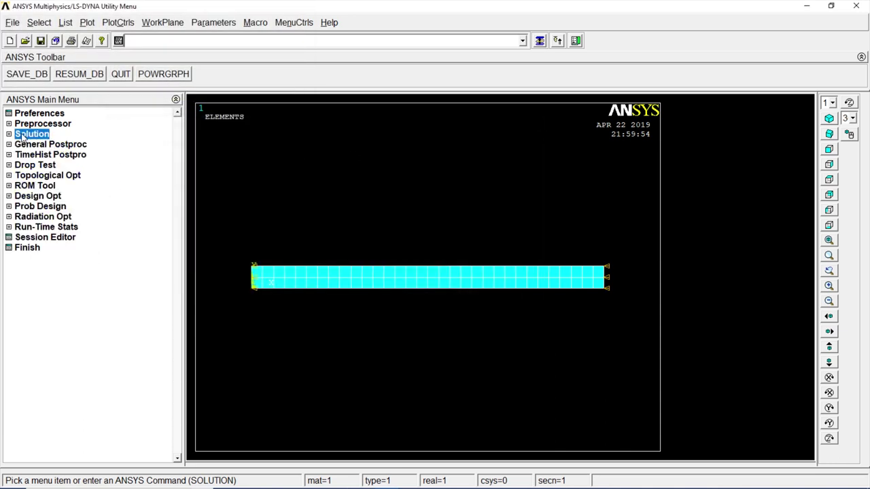
Define path '1' by nodes from the slab's left end node to its right end node
{"action": "left_click", "coordinate": [36, 145]}
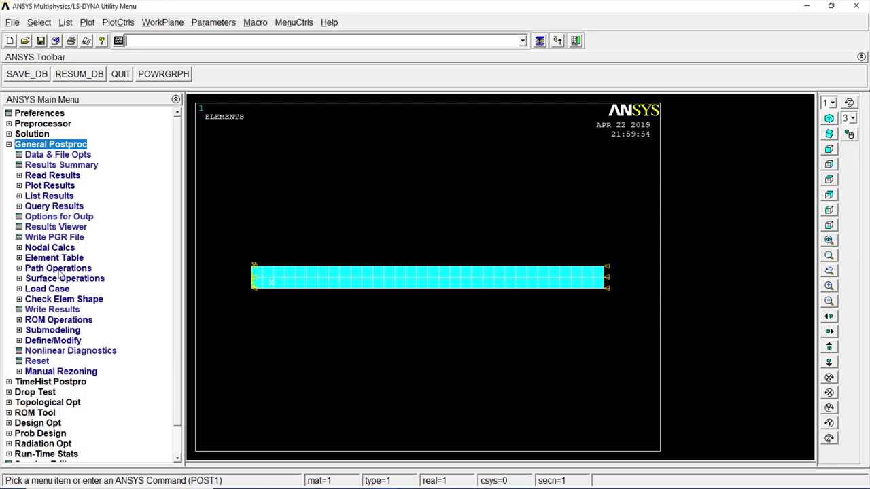
{"action": "left_click", "coordinate": [60, 269]}
{"action": "left_click", "coordinate": [62, 279]}
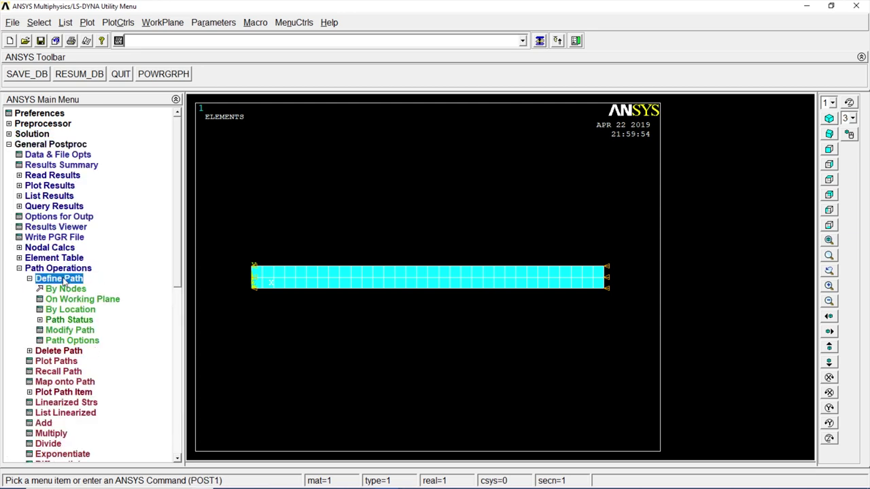
{"action": "left_click", "coordinate": [66, 289]}
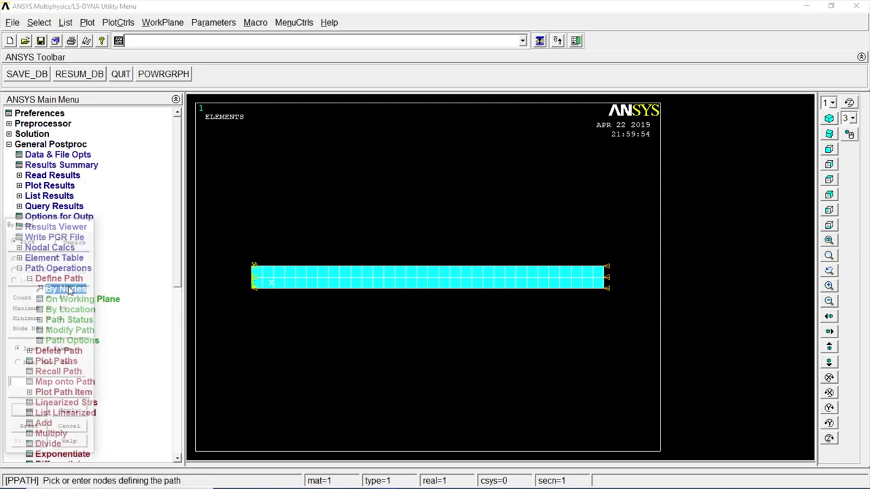
{"action": "left_click", "coordinate": [245, 267]}
{"action": "left_click", "coordinate": [610, 267]}
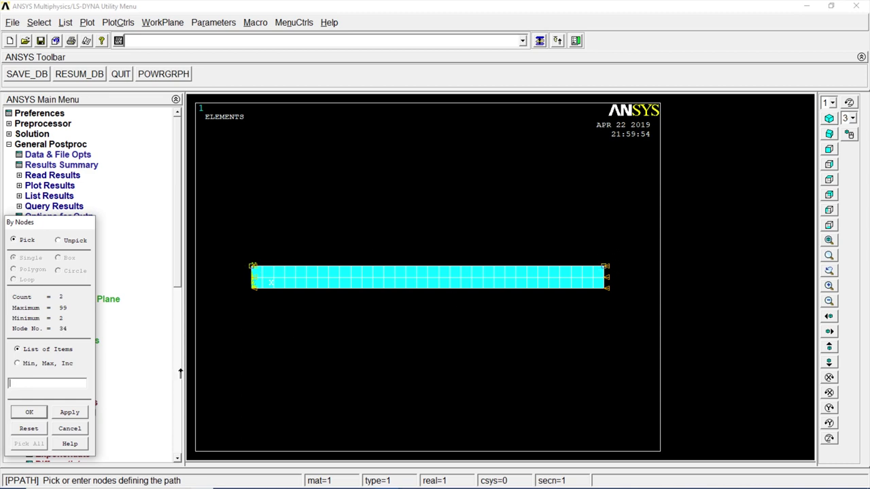
{"action": "left_click", "coordinate": [32, 413]}
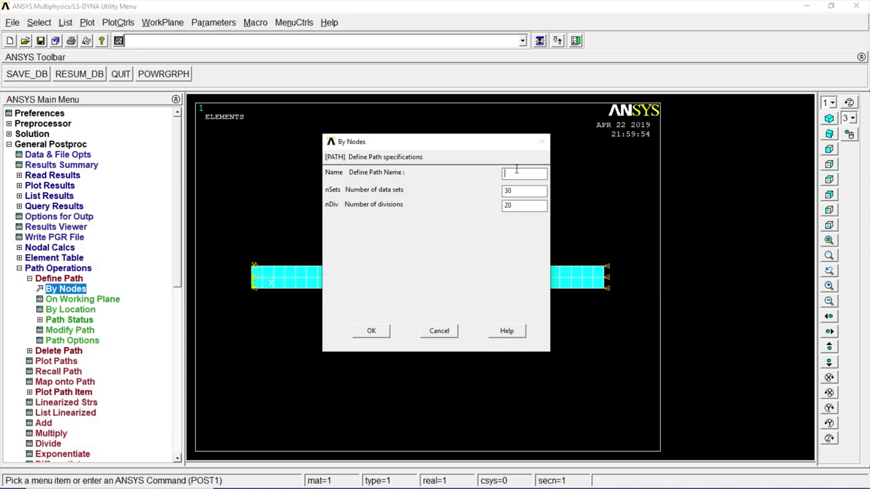
{"action": "type", "text": "1"}
{"action": "left_click", "coordinate": [372, 331]}
{"action": "left_click", "coordinate": [546, 123]}
Map temperature TEMP and the thermal gradient TGX onto the path
{"action": "left_click", "coordinate": [59, 280]}
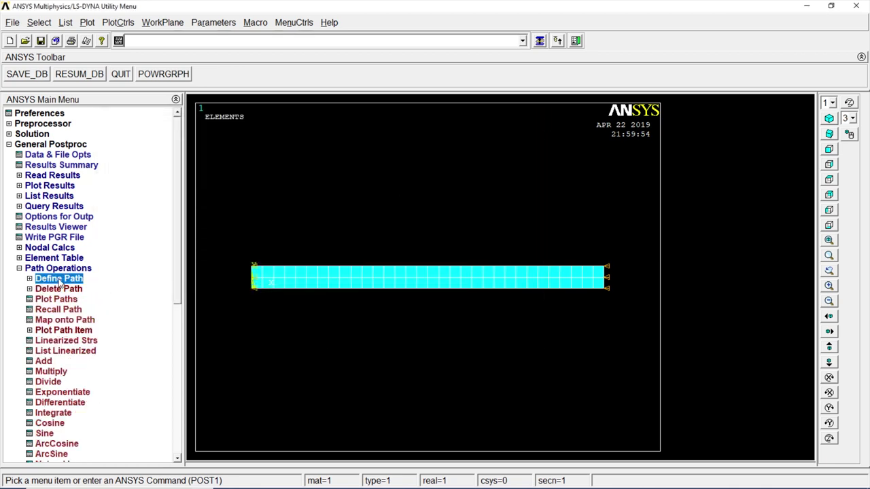
{"action": "left_click", "coordinate": [69, 322]}
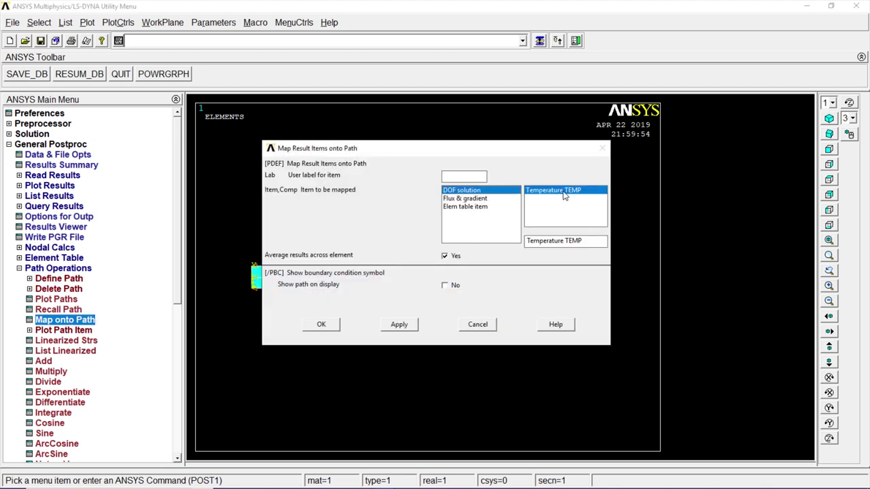
{"action": "left_click", "coordinate": [321, 325]}
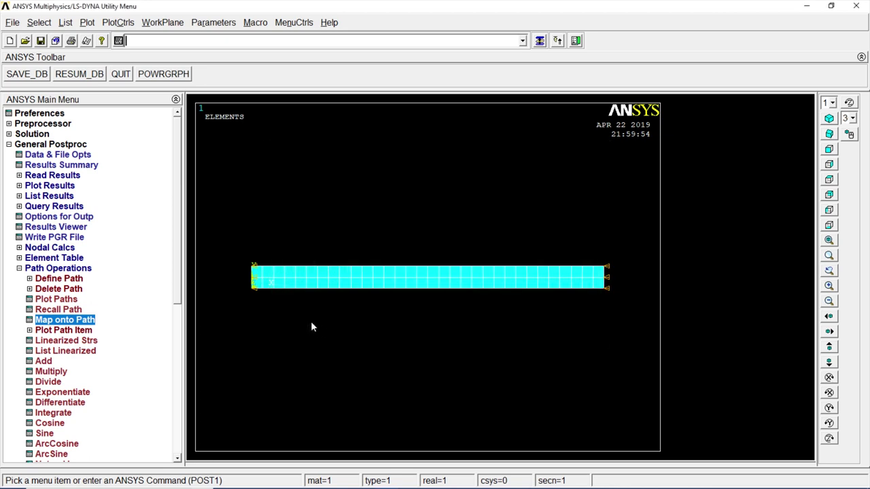
{"action": "left_click", "coordinate": [73, 320]}
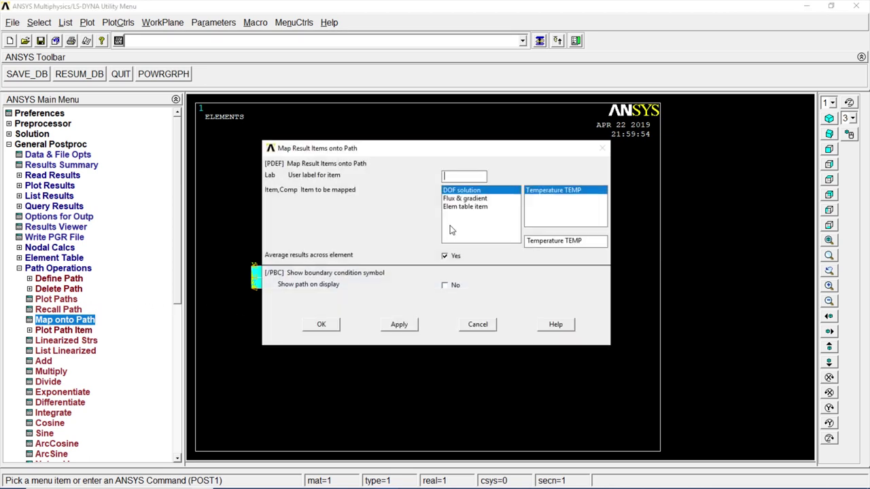
{"action": "left_click", "coordinate": [485, 199]}
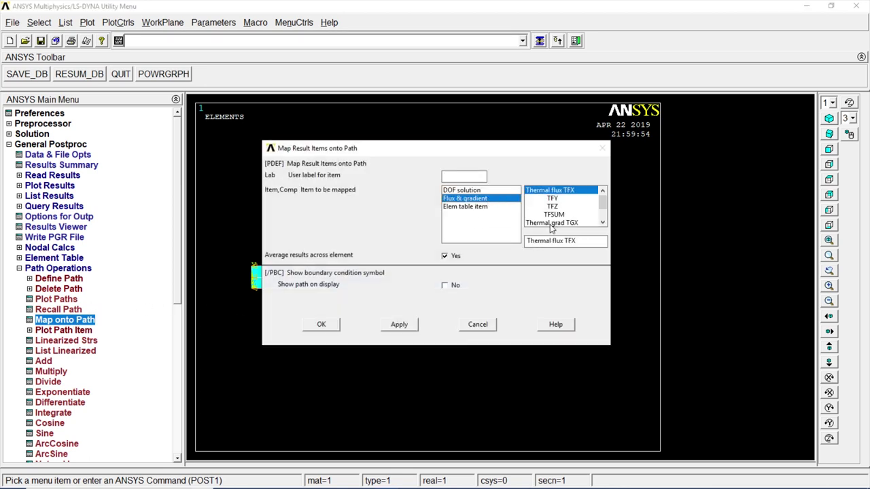
{"action": "left_click", "coordinate": [551, 223]}
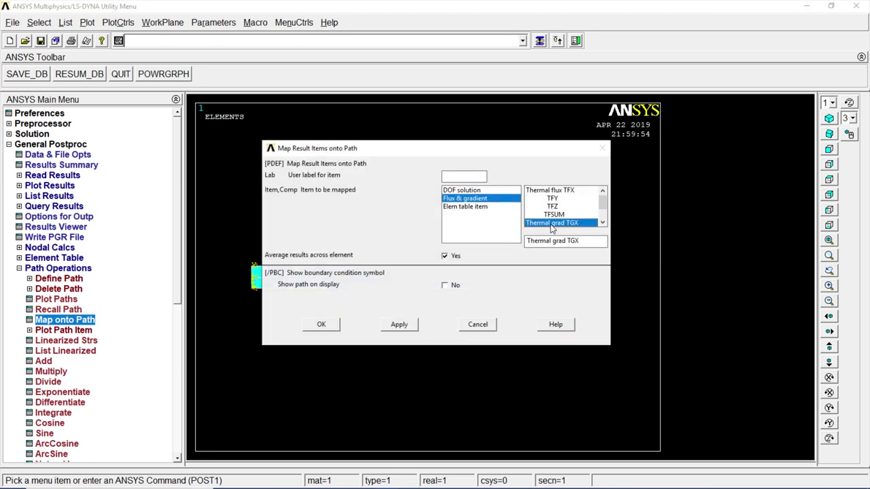
{"action": "left_click", "coordinate": [332, 327]}
Graph TEMP along the path, a parabola peaking near 141.33 at mid-slab
{"action": "left_click", "coordinate": [84, 330]}
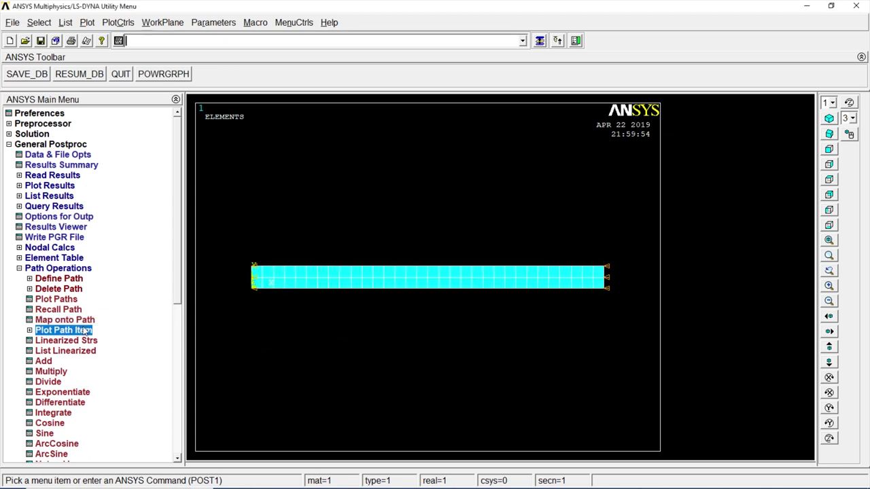
{"action": "left_click", "coordinate": [74, 341]}
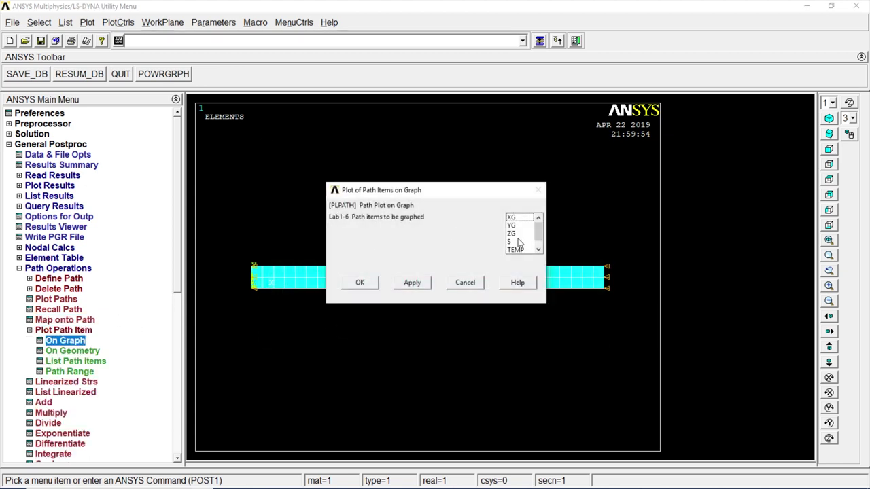
{"action": "left_click", "coordinate": [517, 250]}
{"action": "left_click", "coordinate": [360, 284]}
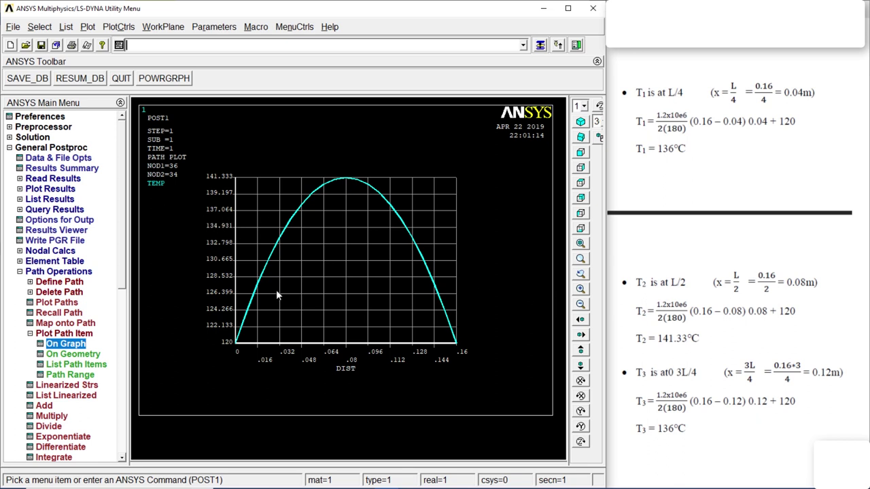
Graph TGX along the path, a line from 516.667 to -516.667, in a maximized window
{"action": "left_click", "coordinate": [72, 346]}
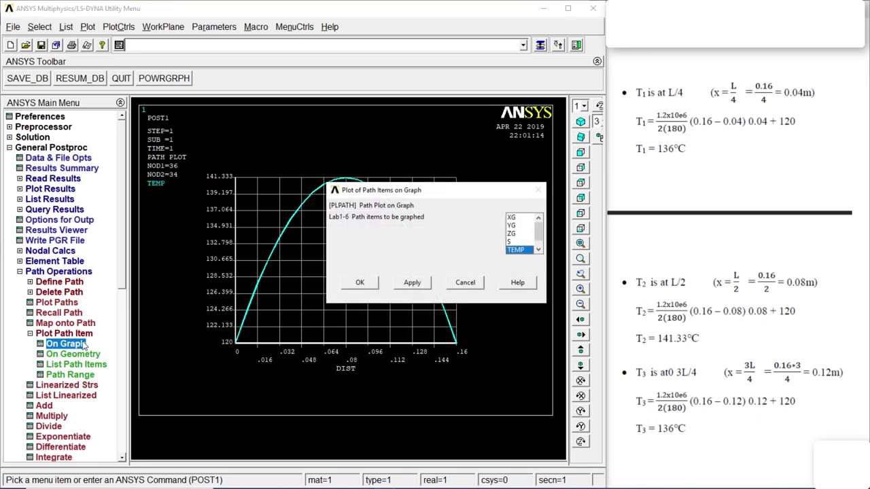
{"action": "left_click", "coordinate": [538, 250]}
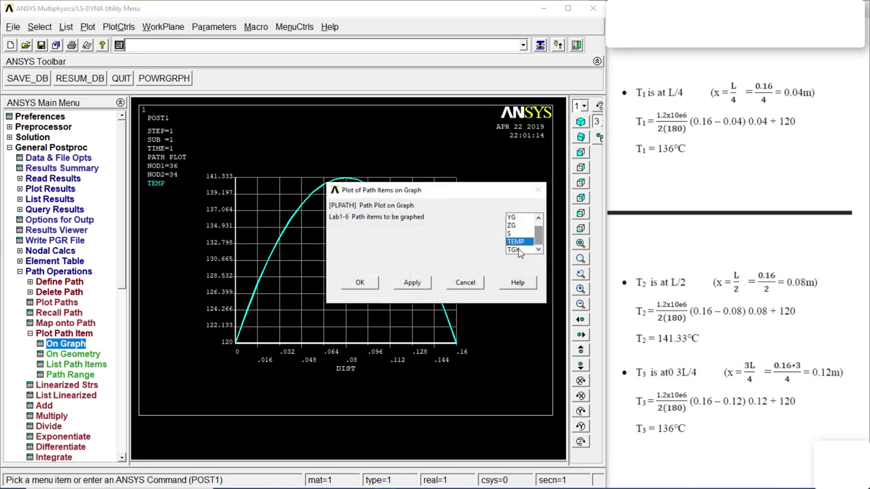
{"action": "left_click", "coordinate": [522, 249]}
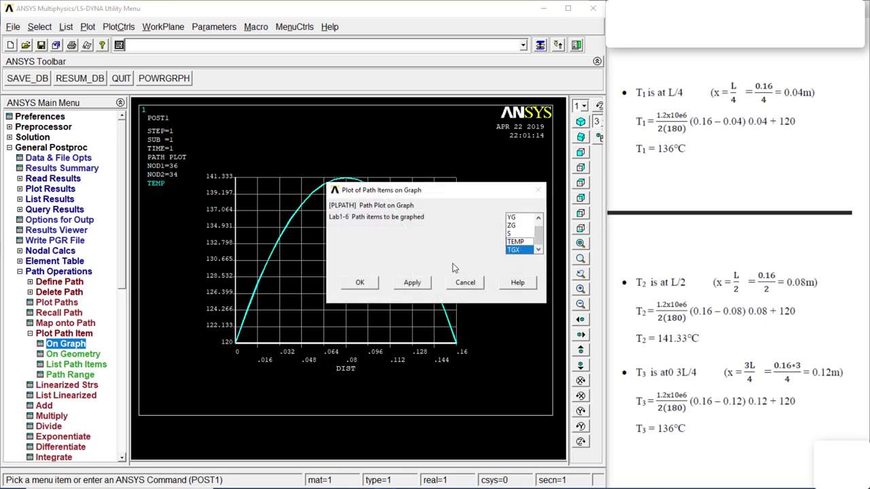
{"action": "left_click", "coordinate": [363, 285]}
{"action": "scroll", "coordinate": [703, 208], "scroll_direction": "down", "scroll_amount": 5}
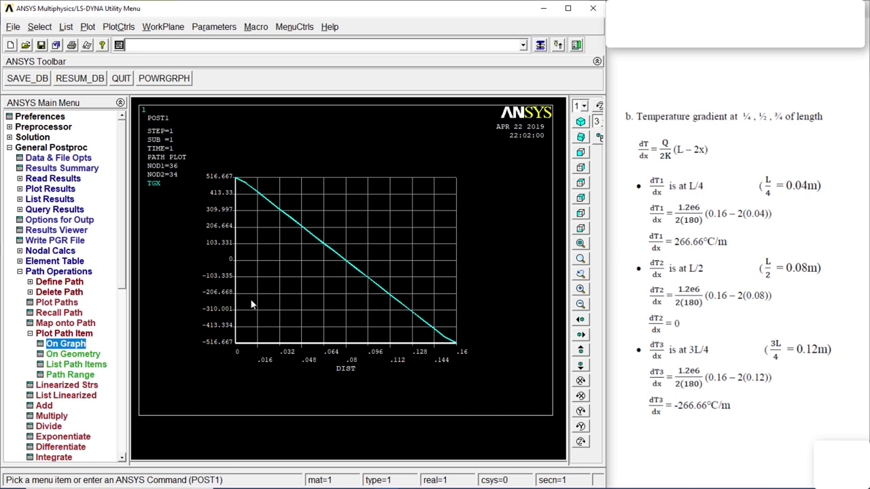
{"action": "left_click", "coordinate": [566, 10]}
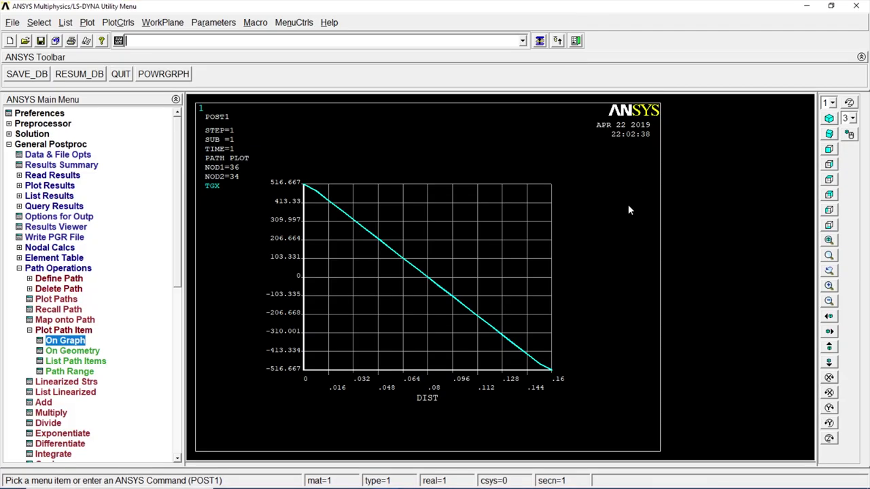